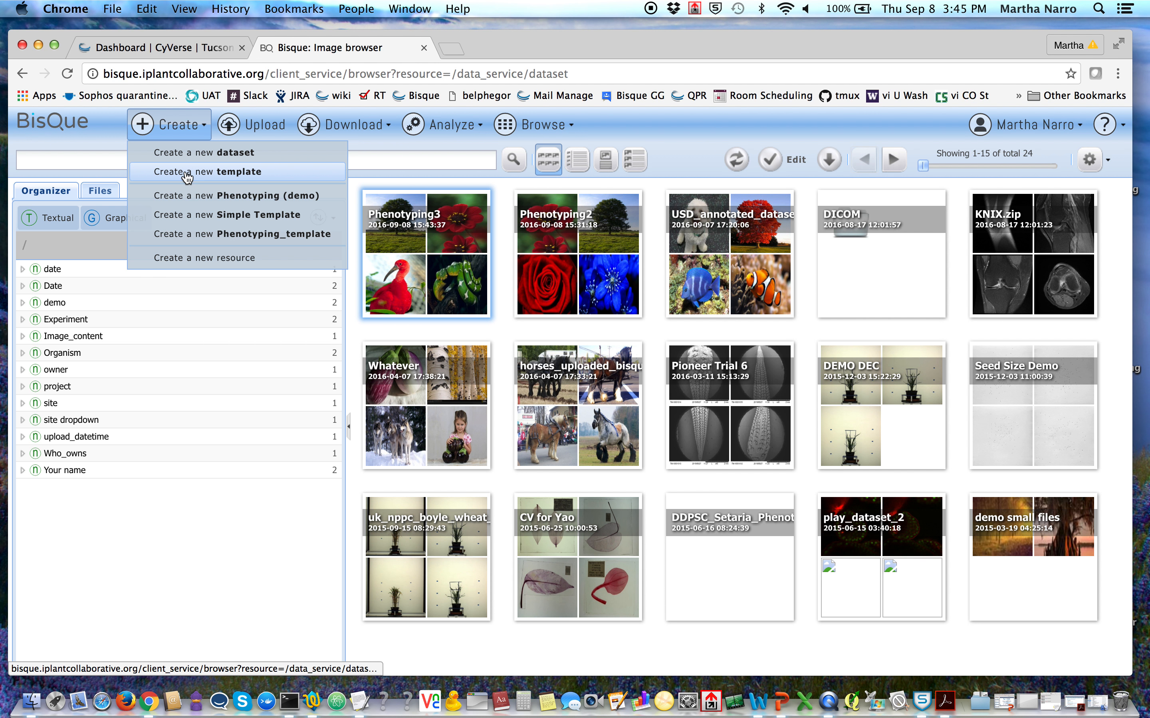
- Create a new template named "Phenotyping3 template"
left_click(187, 176)
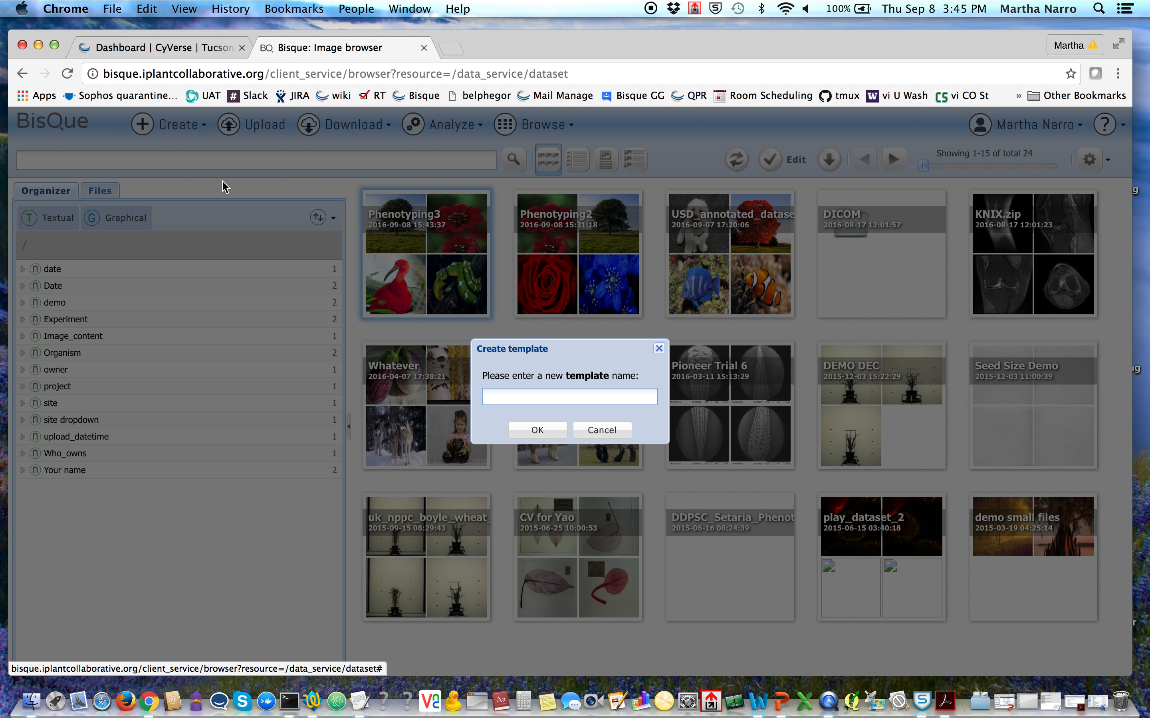
type("Phenotyping3")
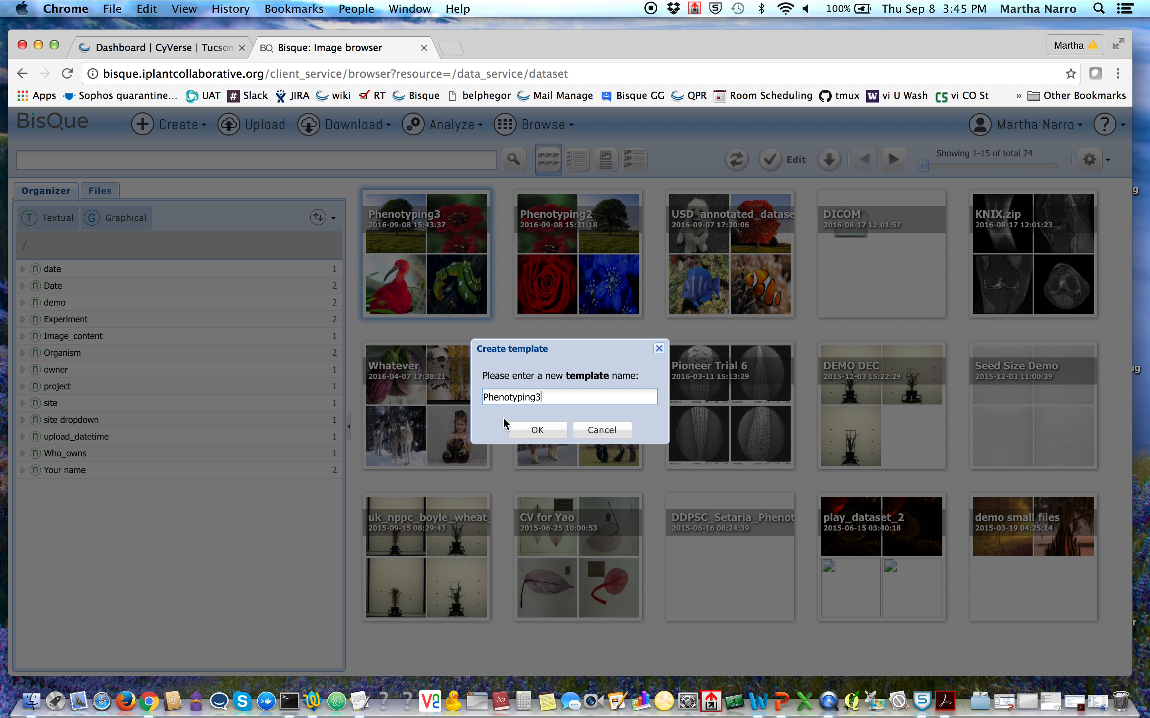
type(" templ")
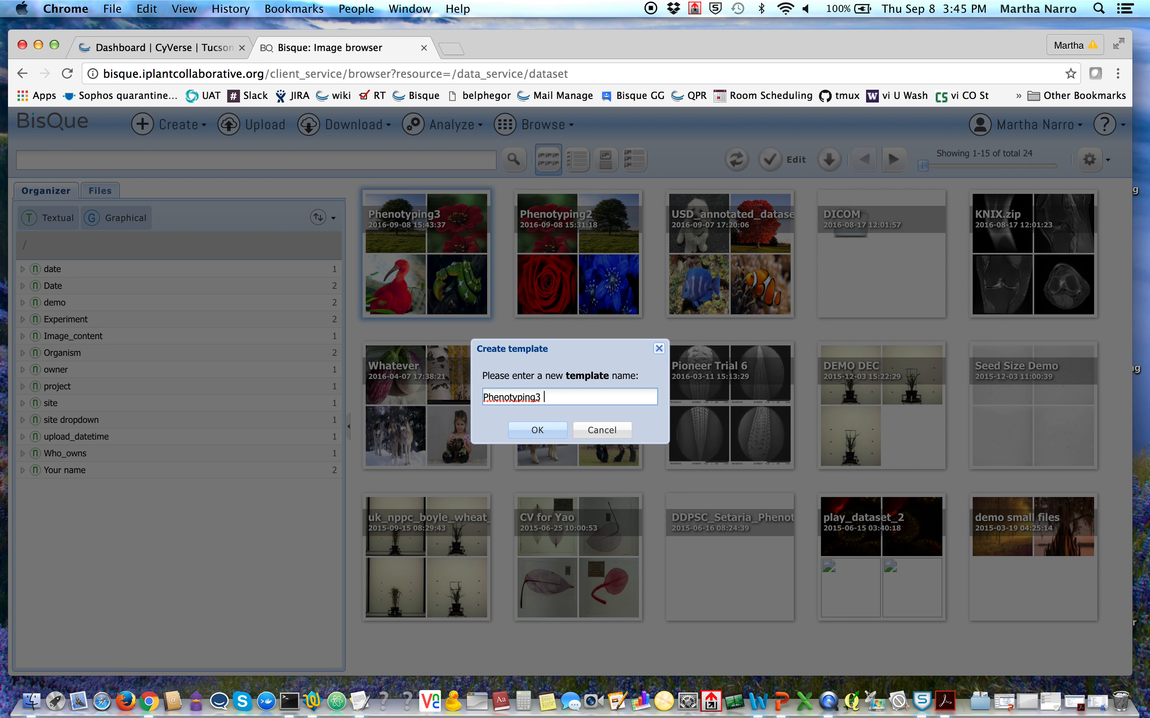
type("ate")
left_click(542, 433)
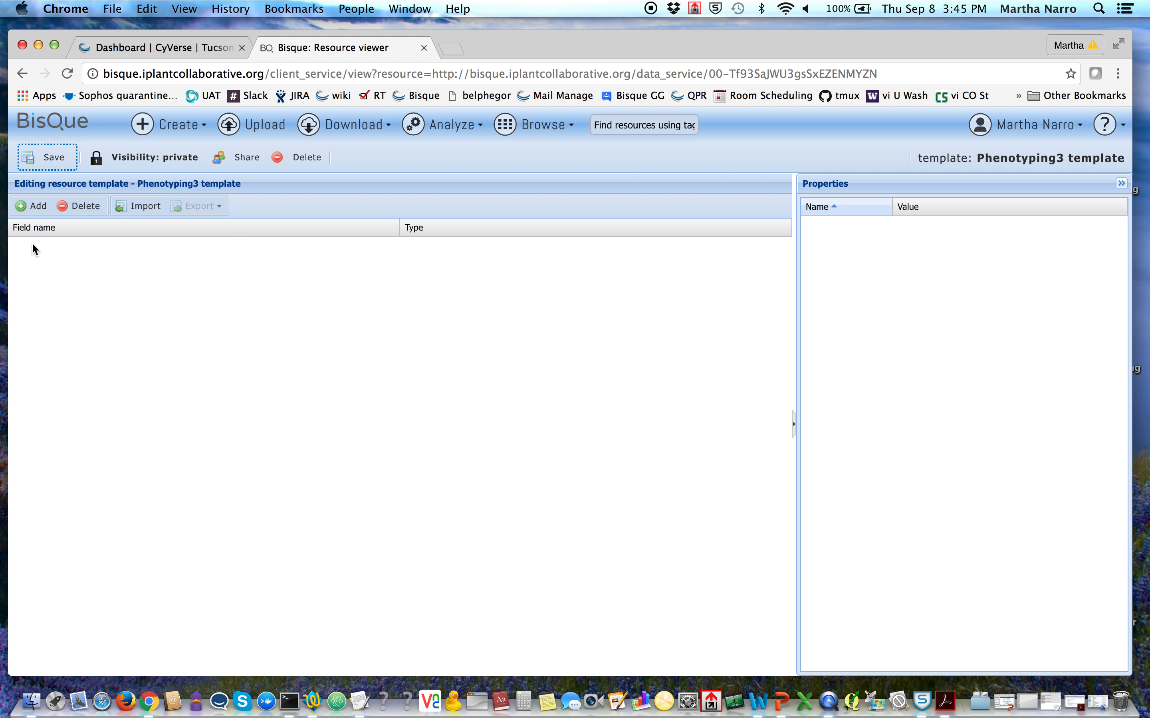
- Add a String field named "Annotator's name" to the template
left_click(33, 206)
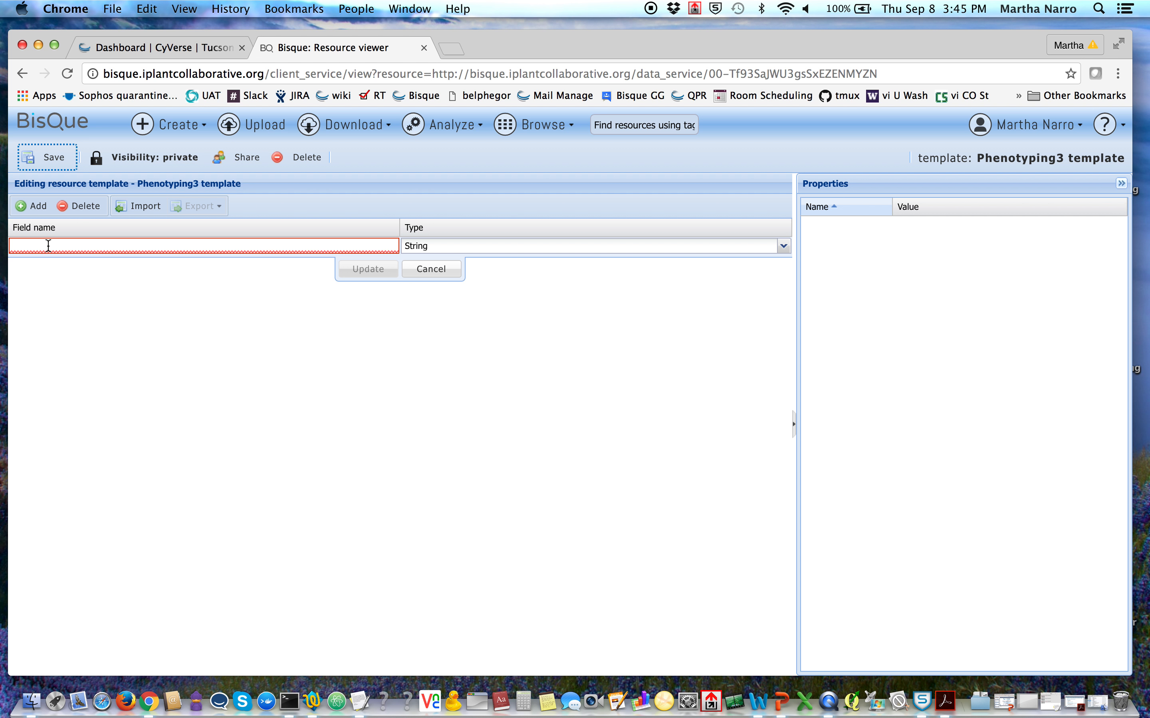
type("Annotator")
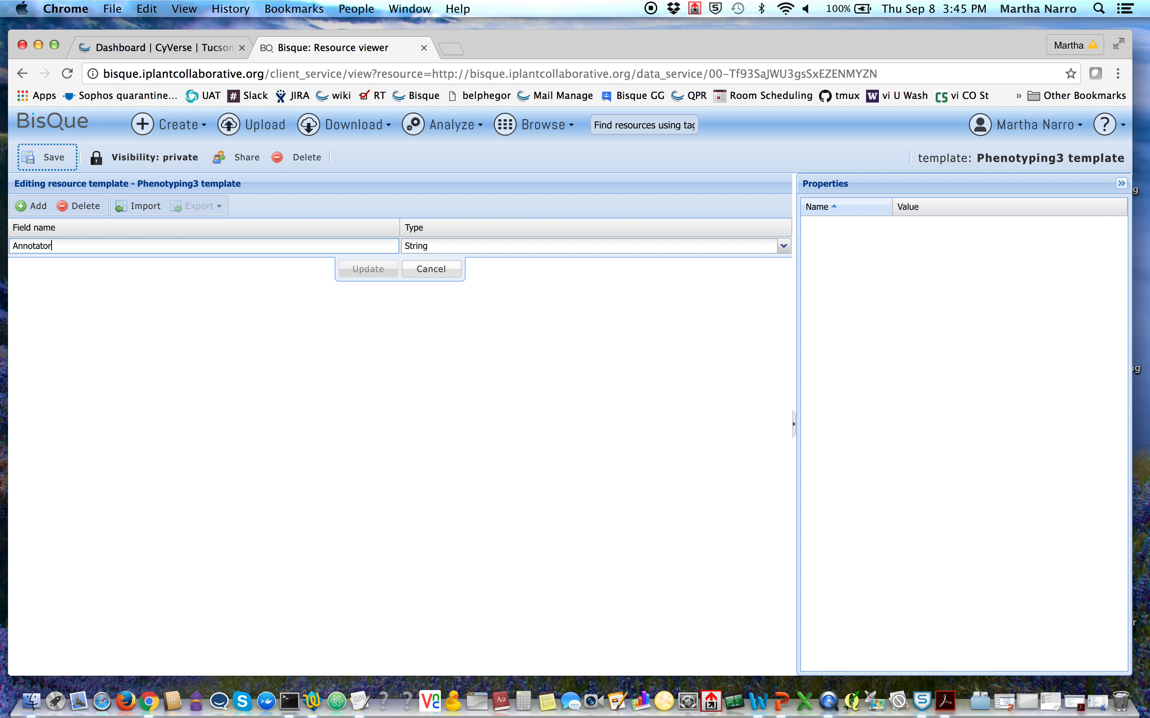
type("'s name")
left_click(541, 245)
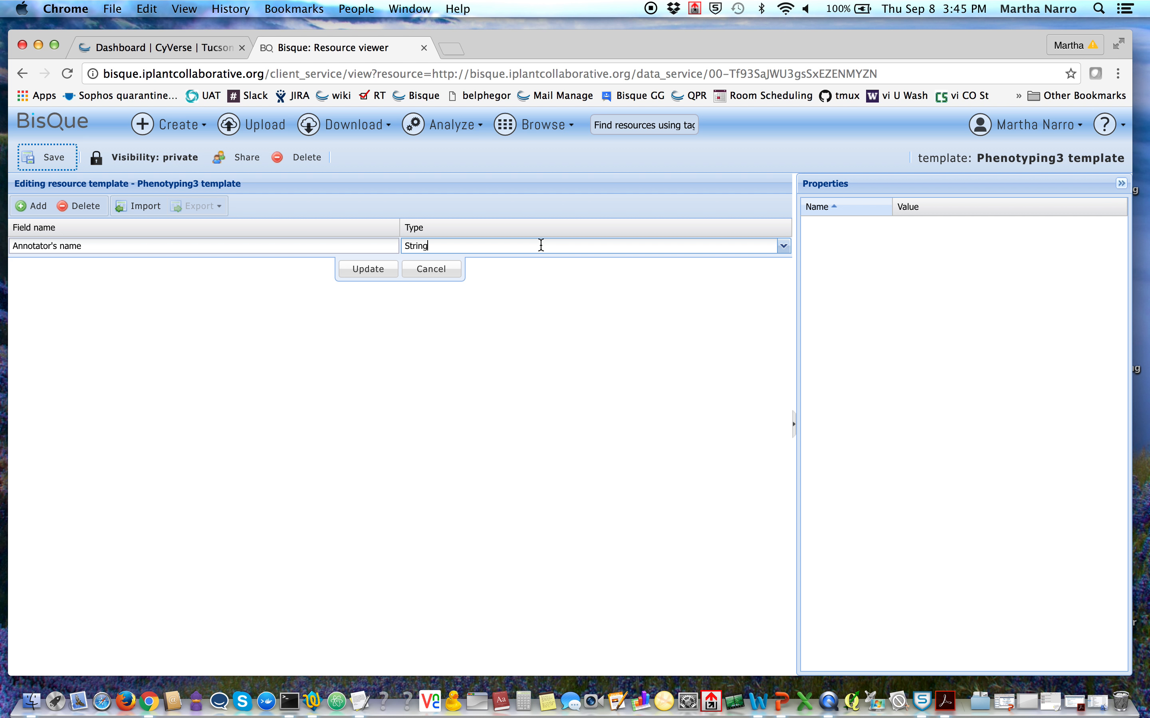
left_click(368, 275)
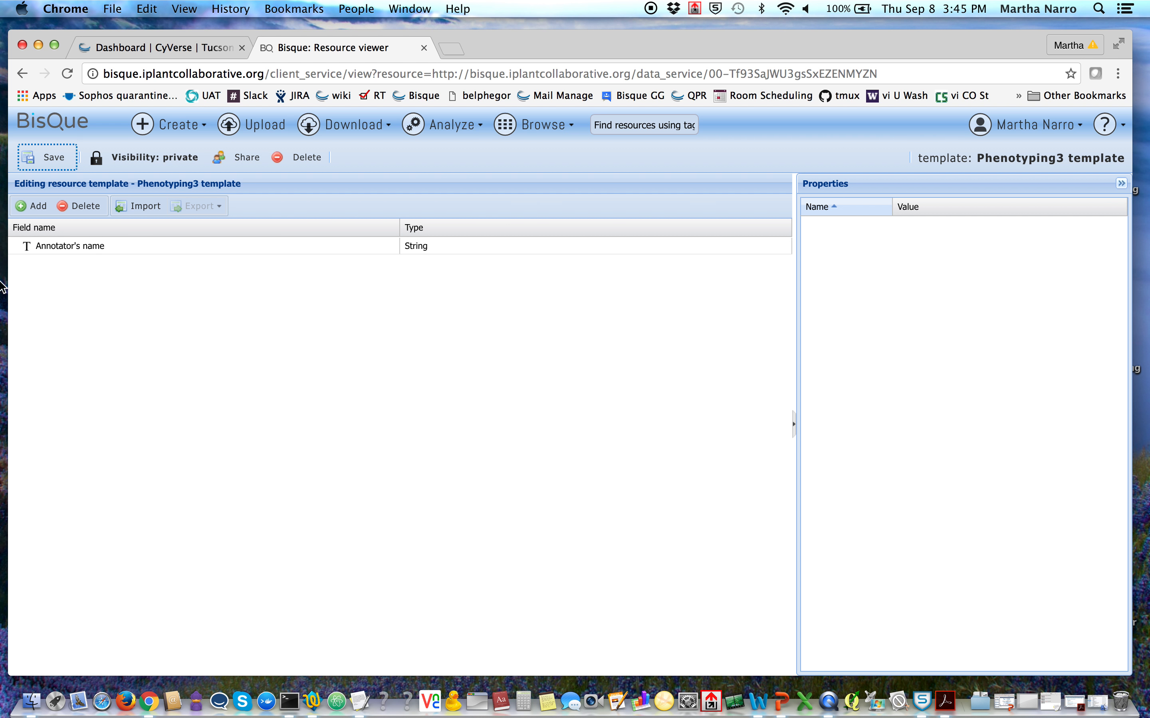
- Add a field named "Kingdom" with the type ComboBox to the template
left_click(33, 207)
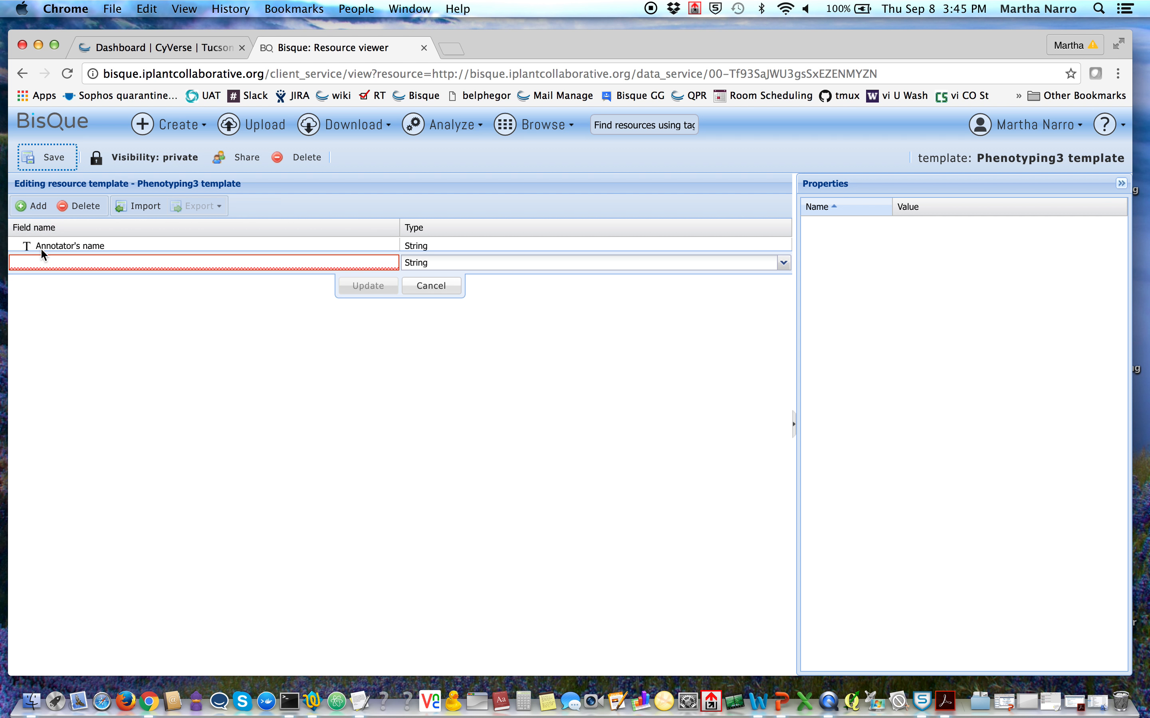
type("Kingdom")
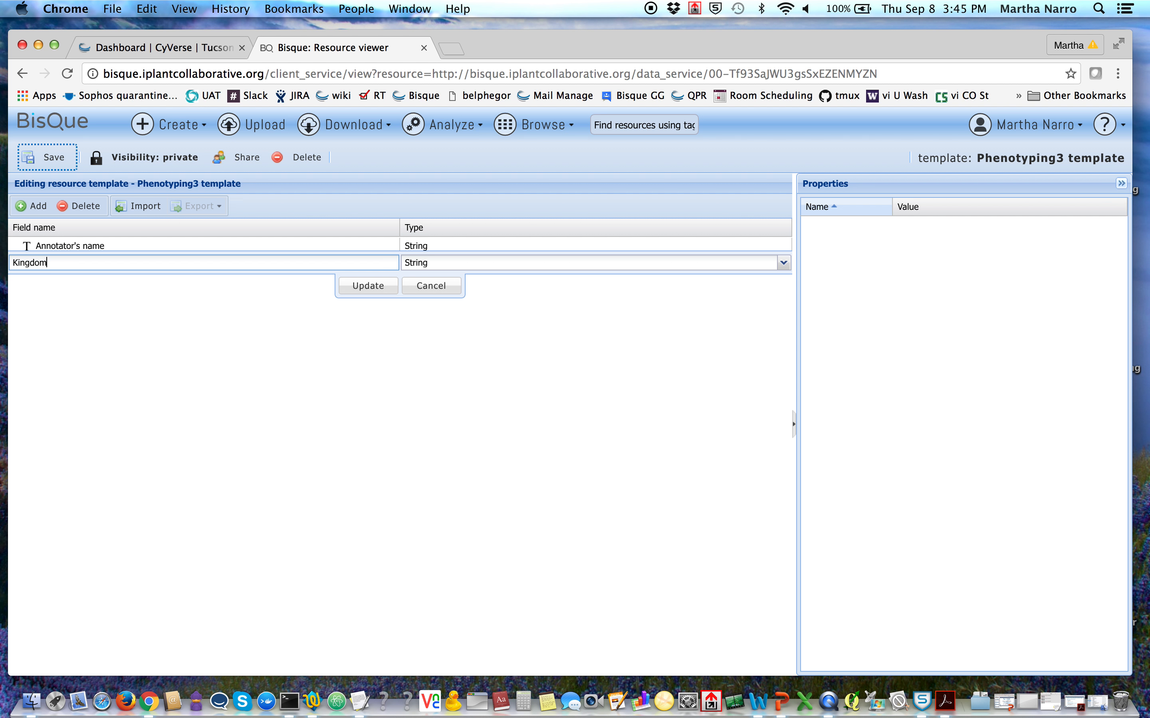
left_click(728, 265)
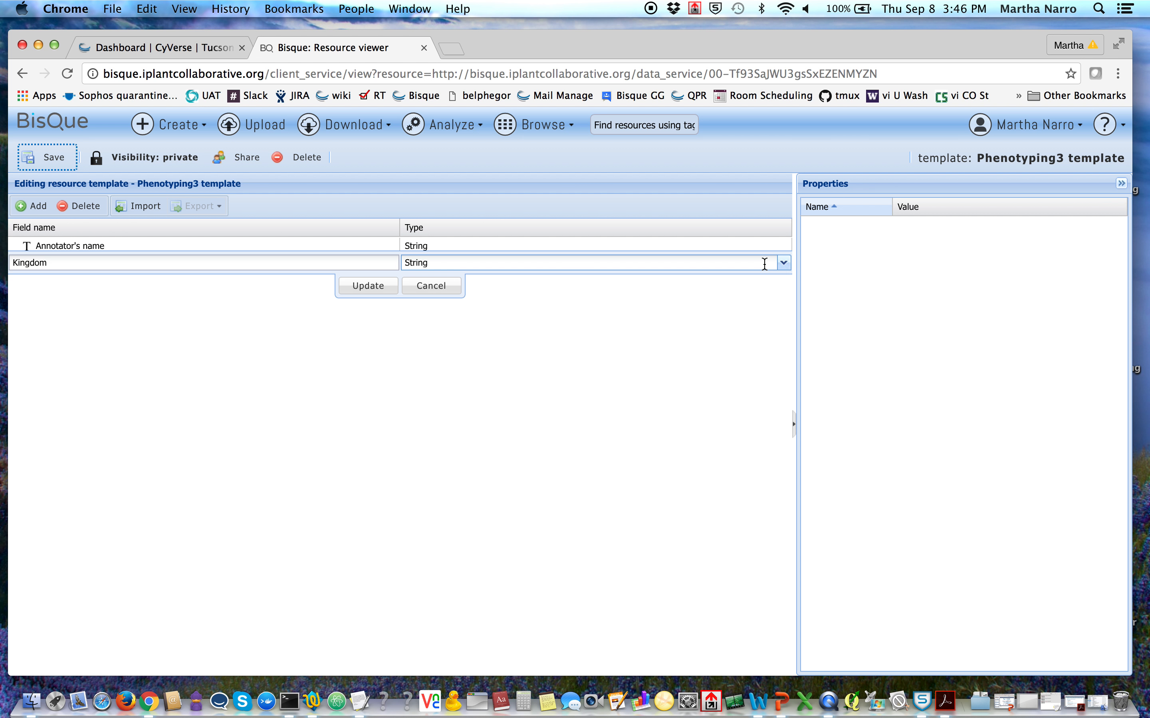
left_click(784, 264)
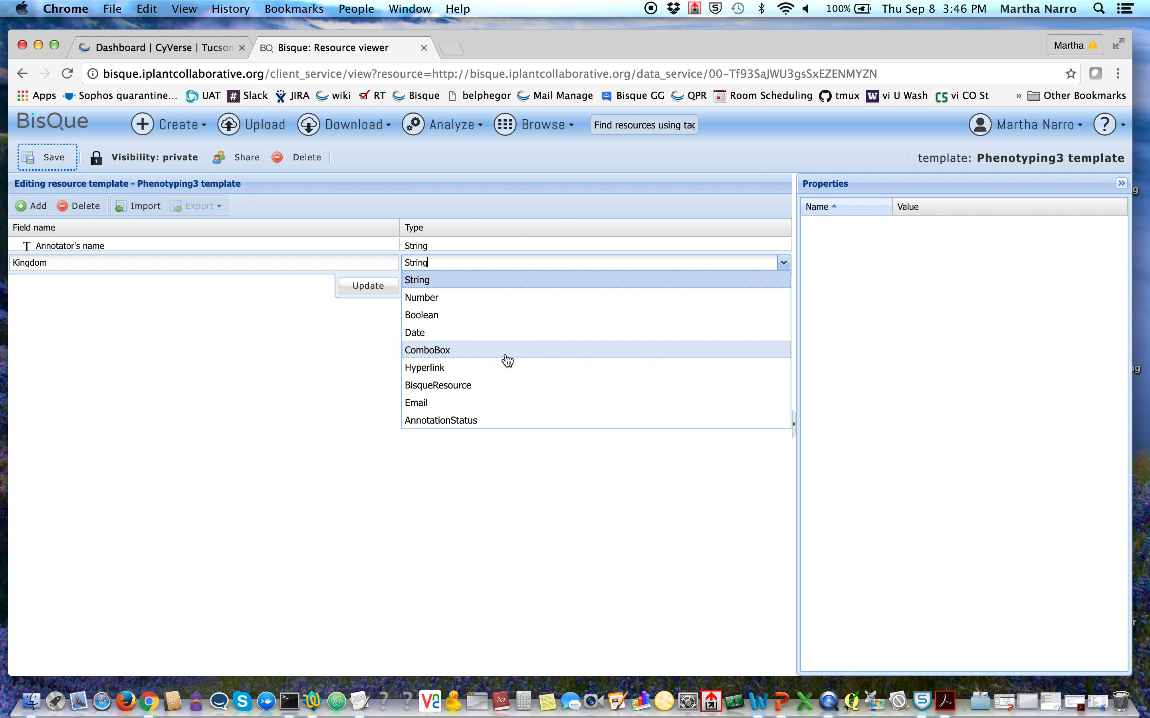
left_click(468, 352)
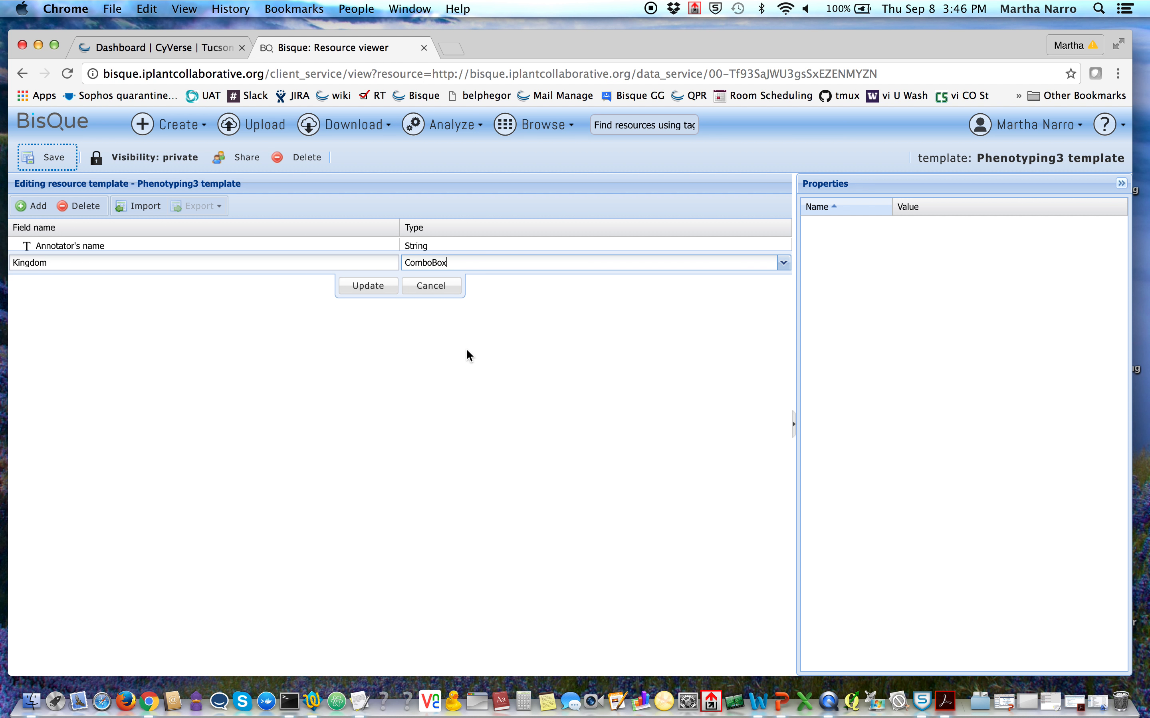
left_click(367, 285)
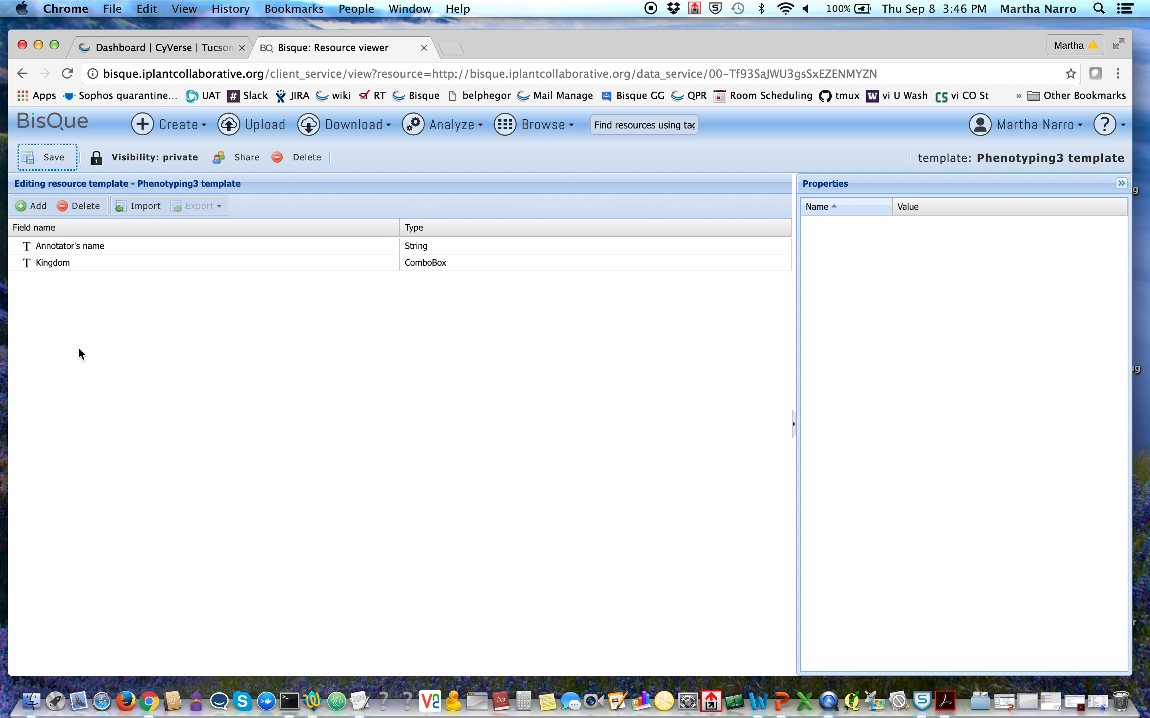
- Add a field named "Color" with the type ComboBox to the template
left_click(38, 209)
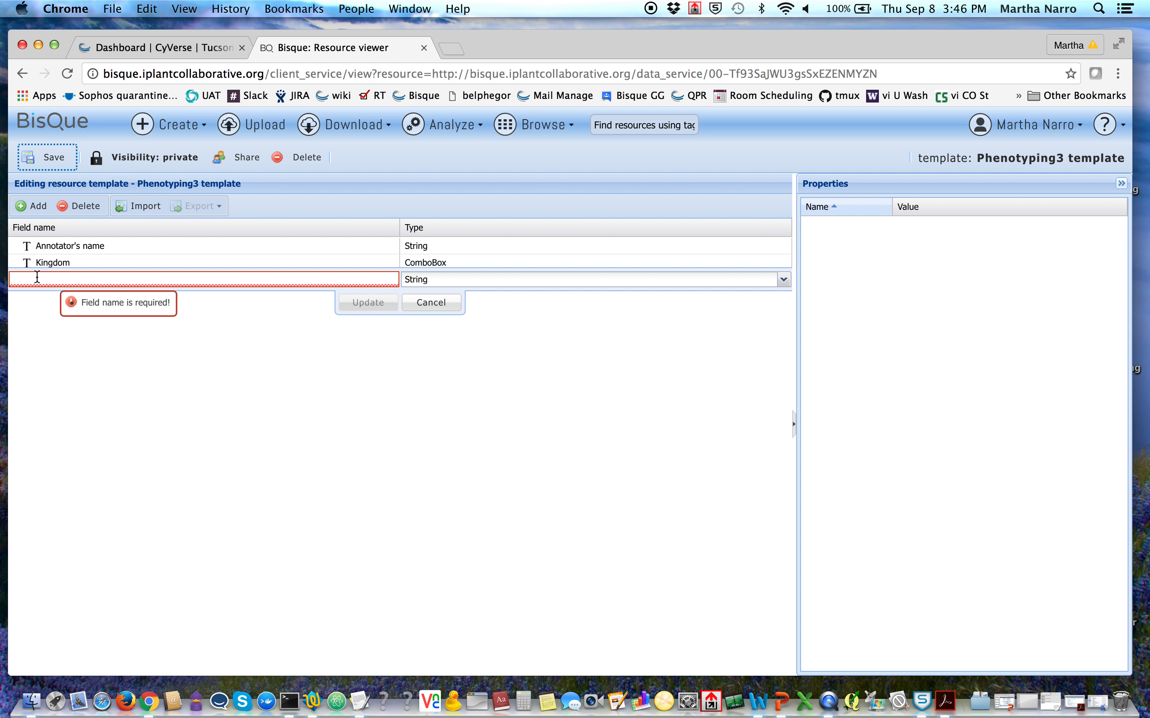
left_click(37, 279)
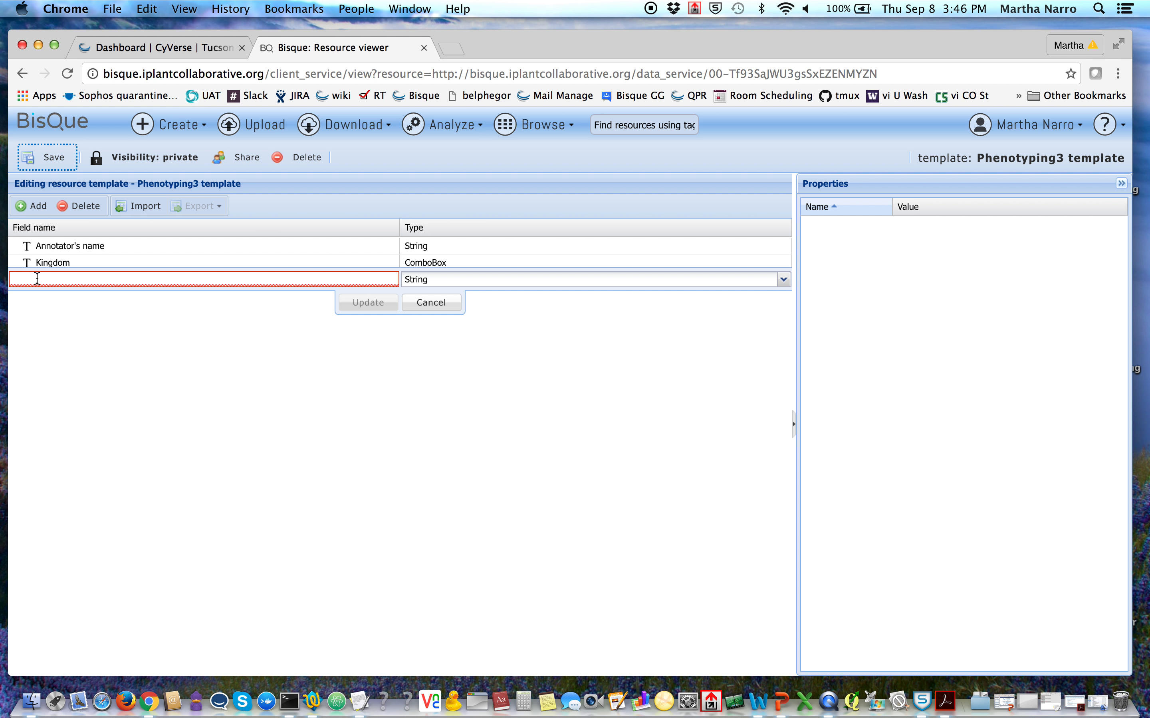
type("Color")
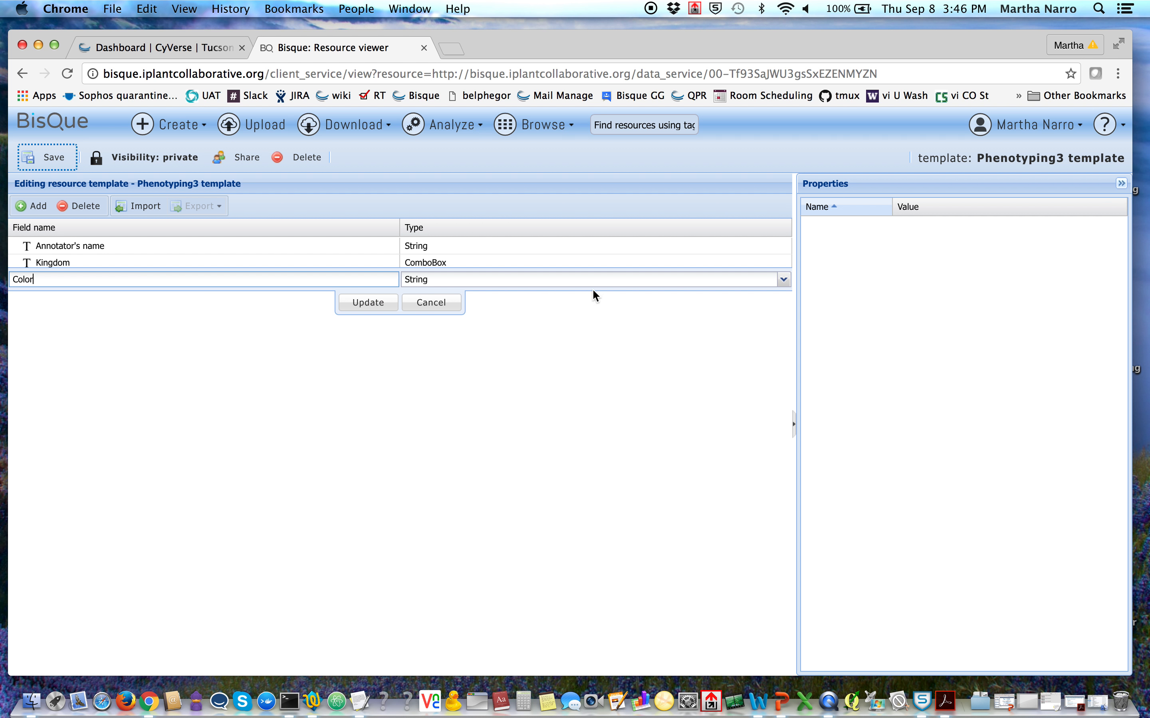
left_click(782, 282)
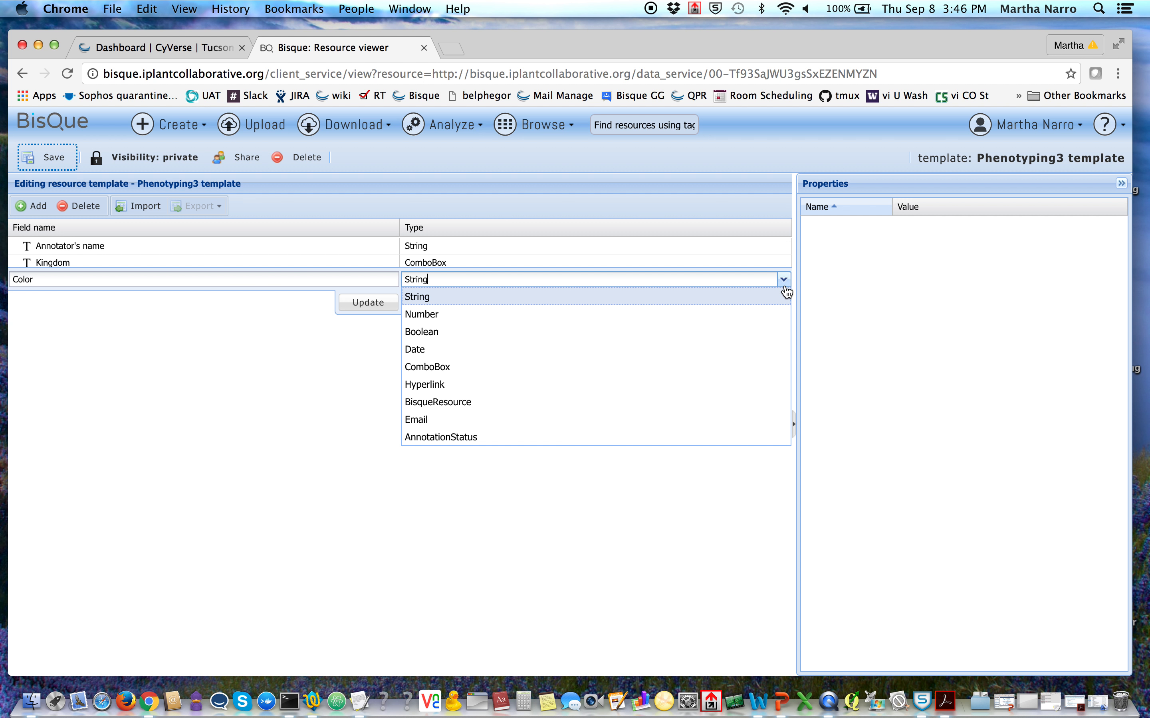
left_click(691, 375)
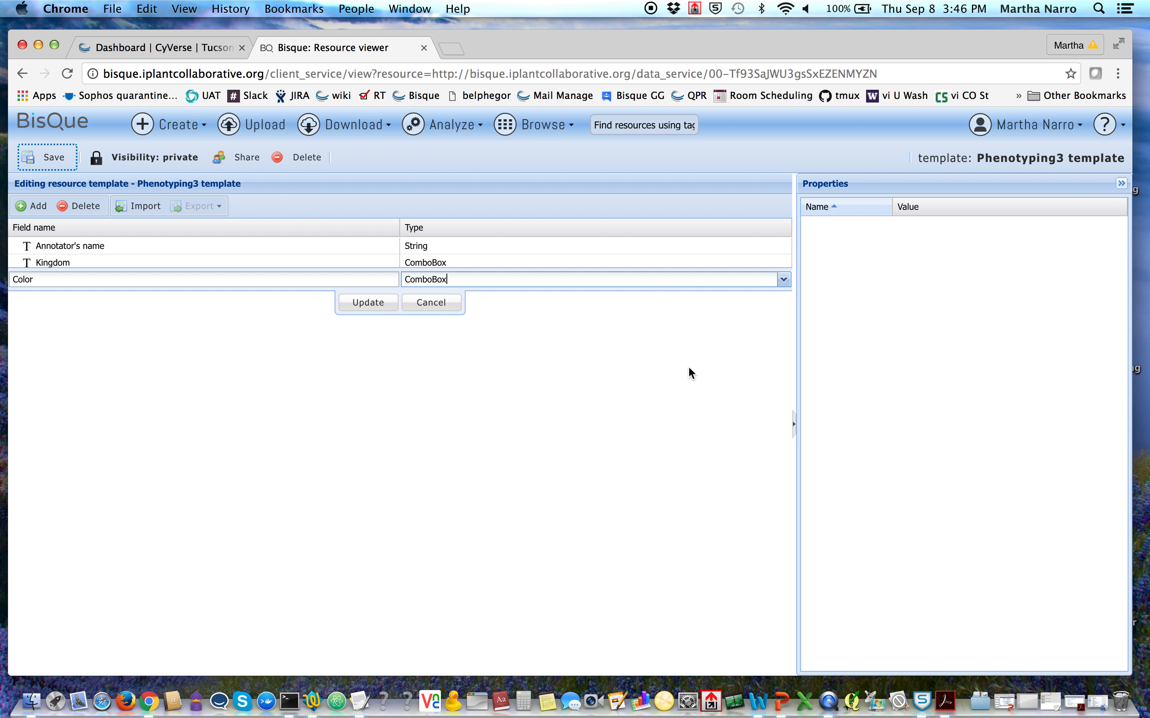
left_click(363, 307)
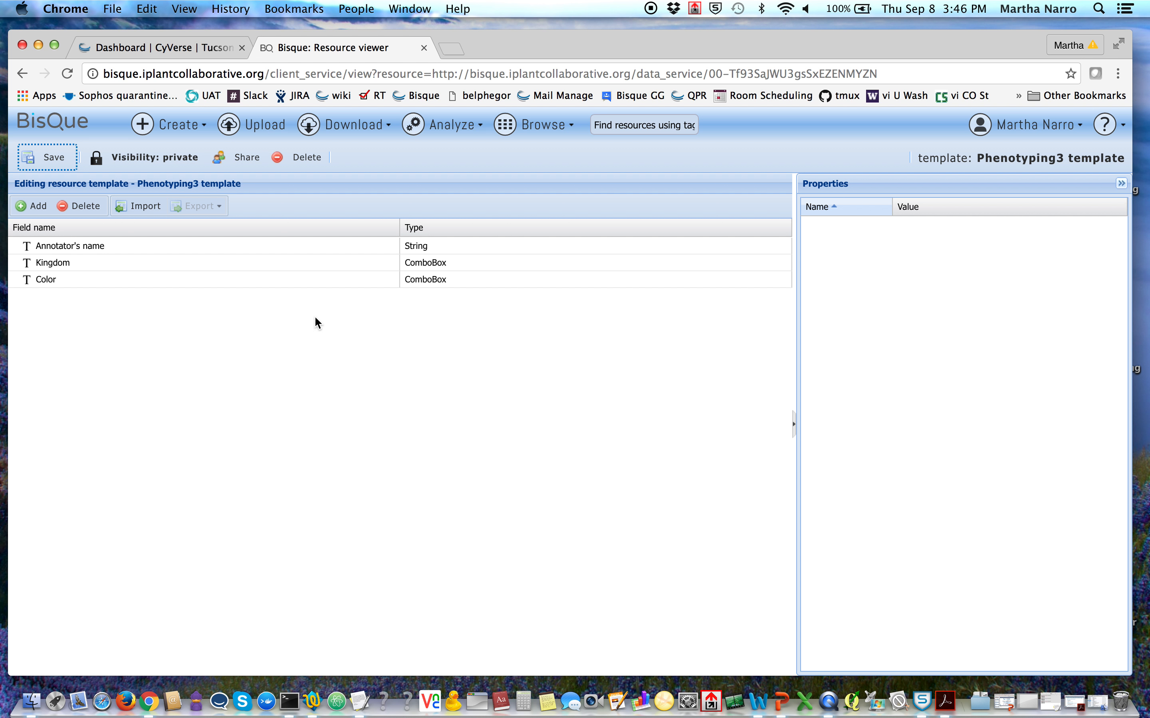
- Add a field named "Wikipedia link" with the type Hyperlink to the template
left_click(41, 213)
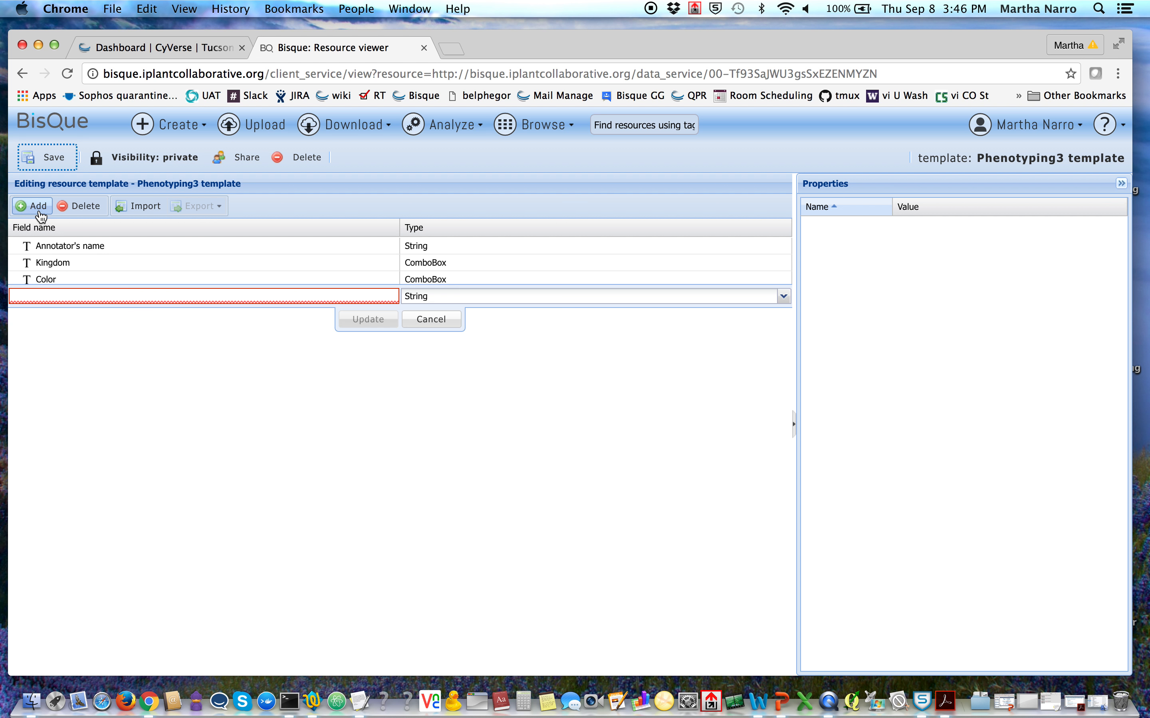
left_click(783, 296)
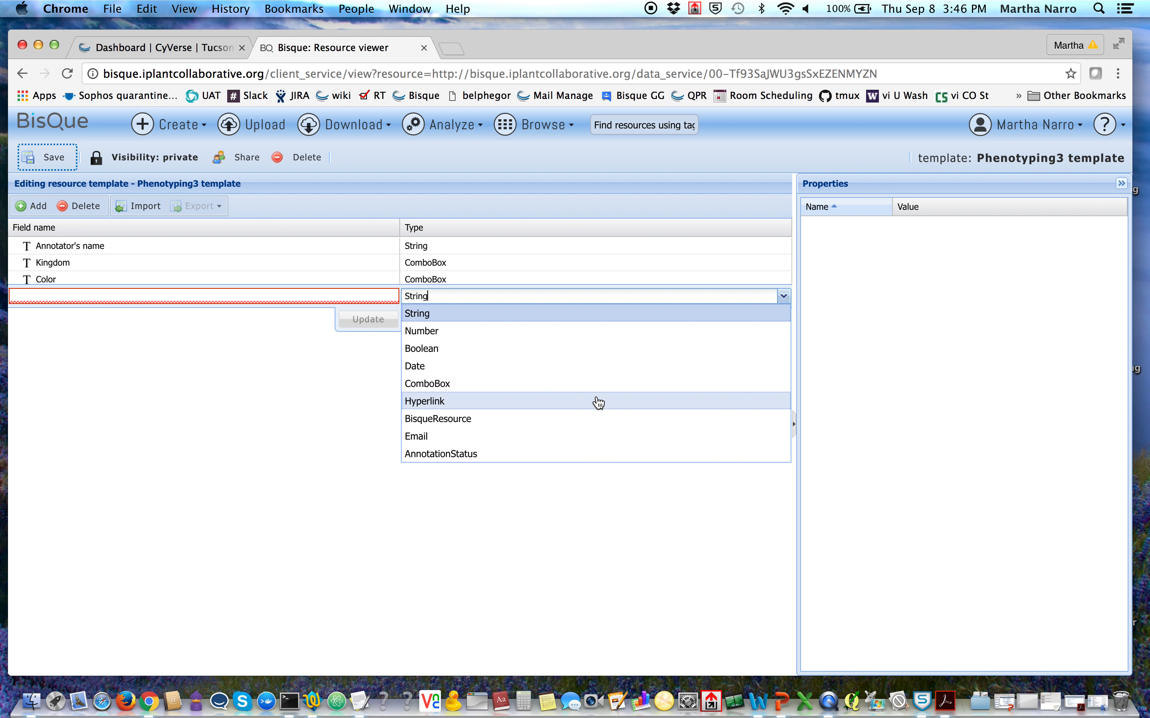
left_click(598, 403)
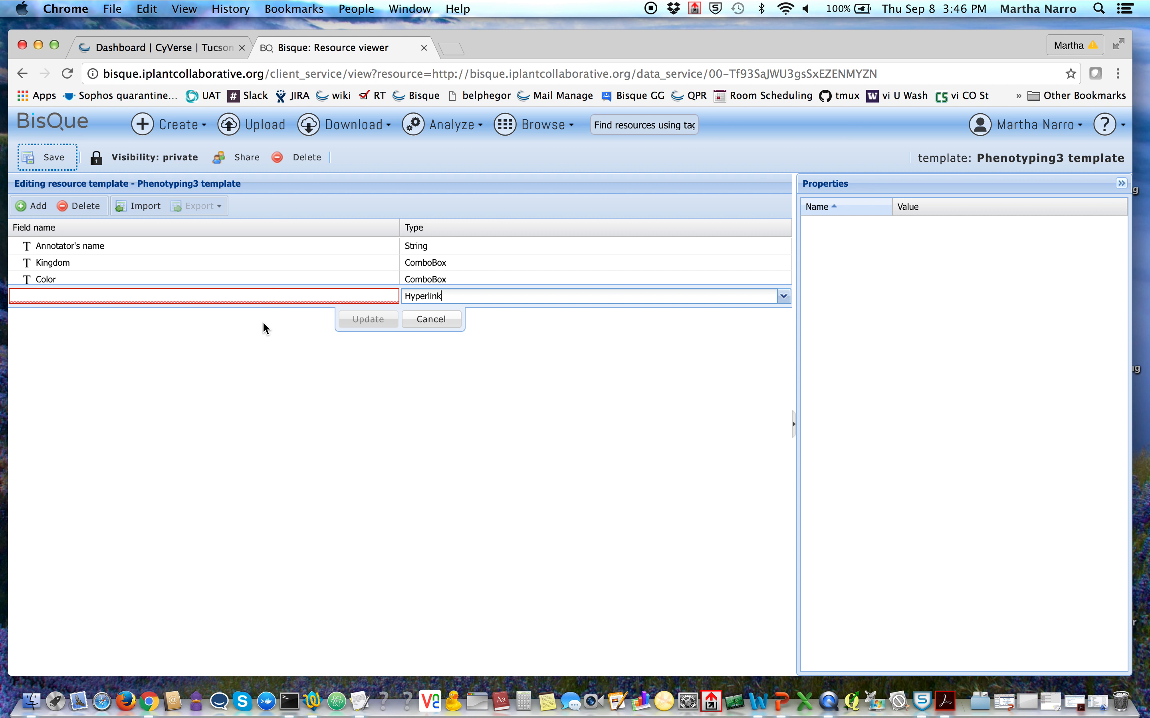
left_click(259, 296)
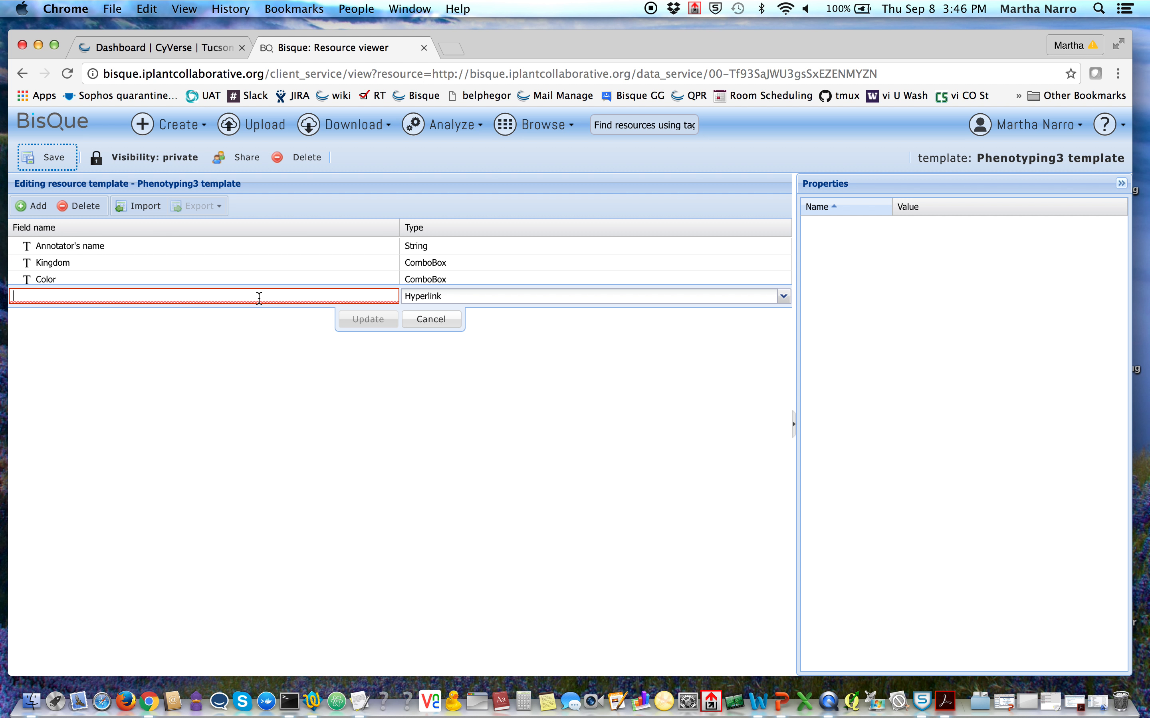
type("Wi")
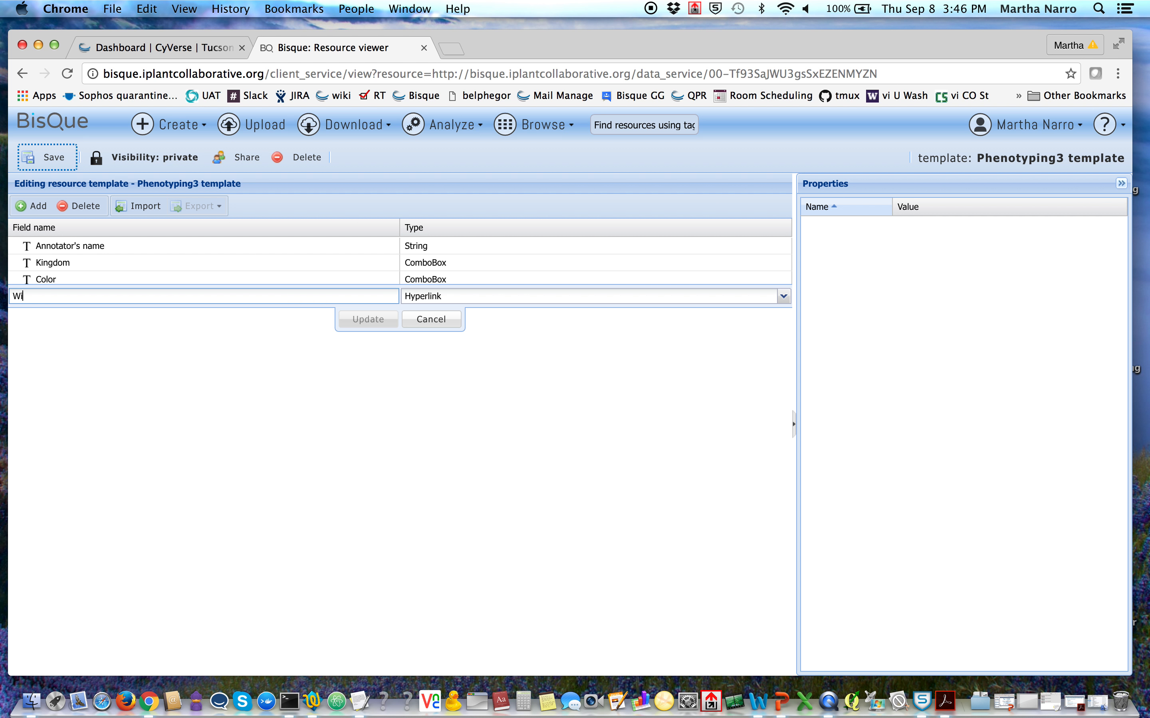
type("kipedia link")
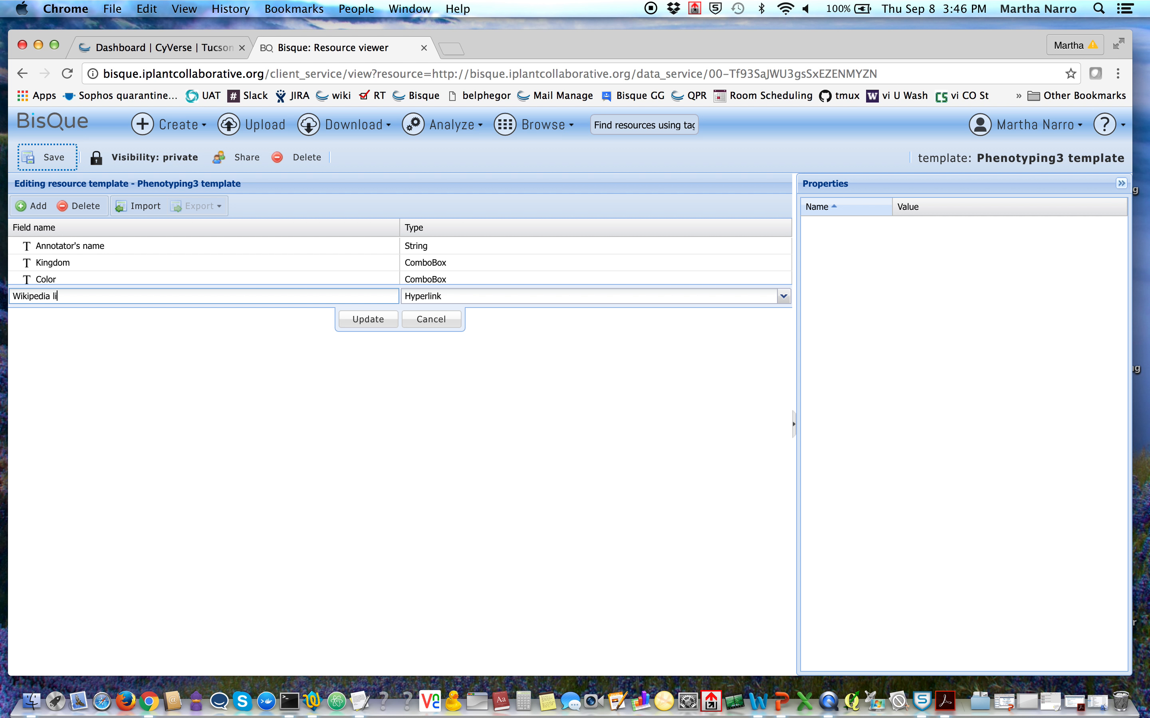
left_click(368, 320)
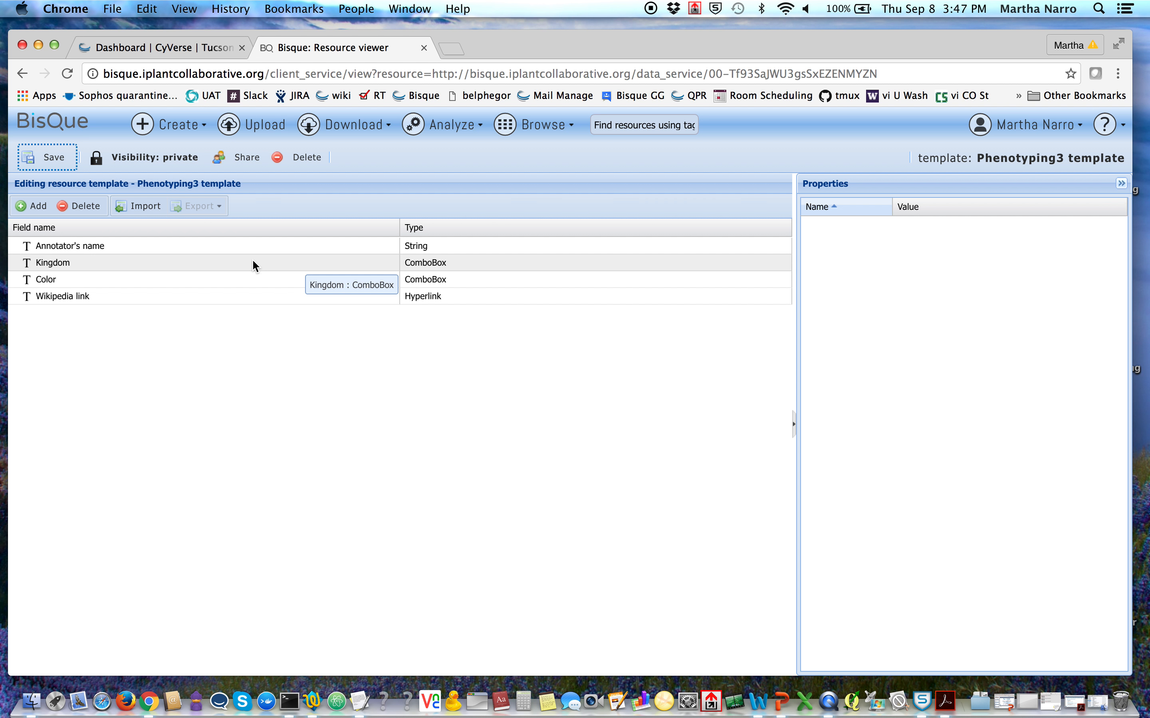
- Set the Kingdom field's select values to "Animalia, Plantae"
left_click(216, 265)
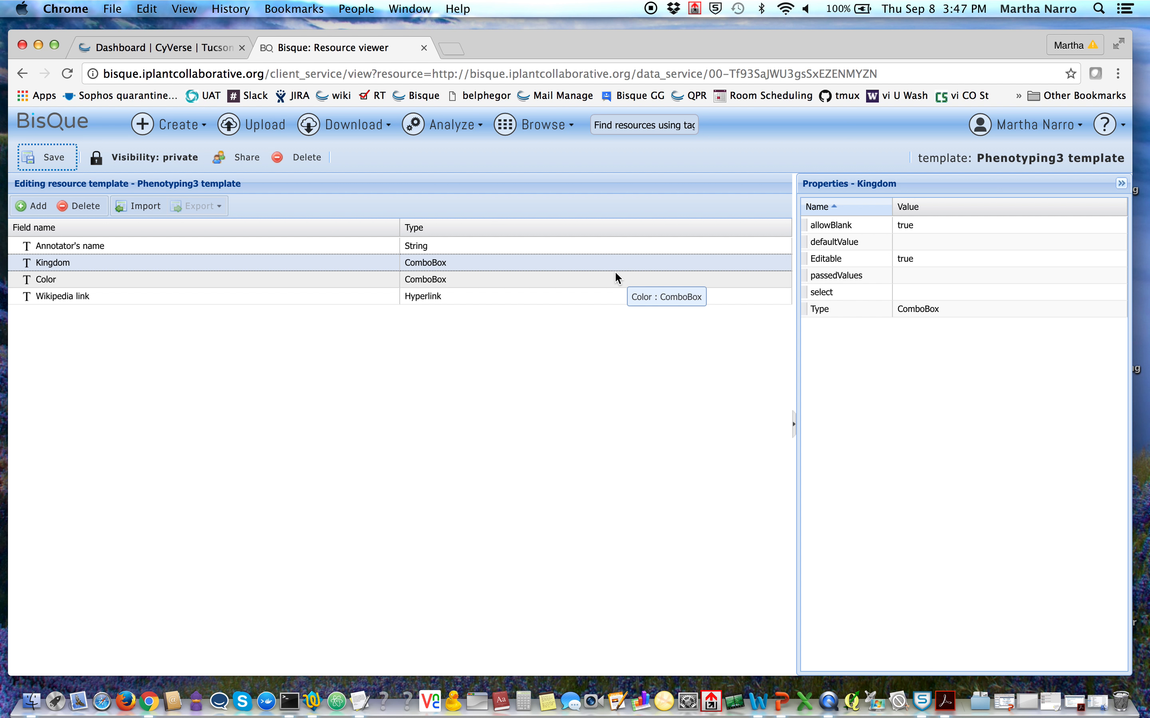
left_click(919, 288)
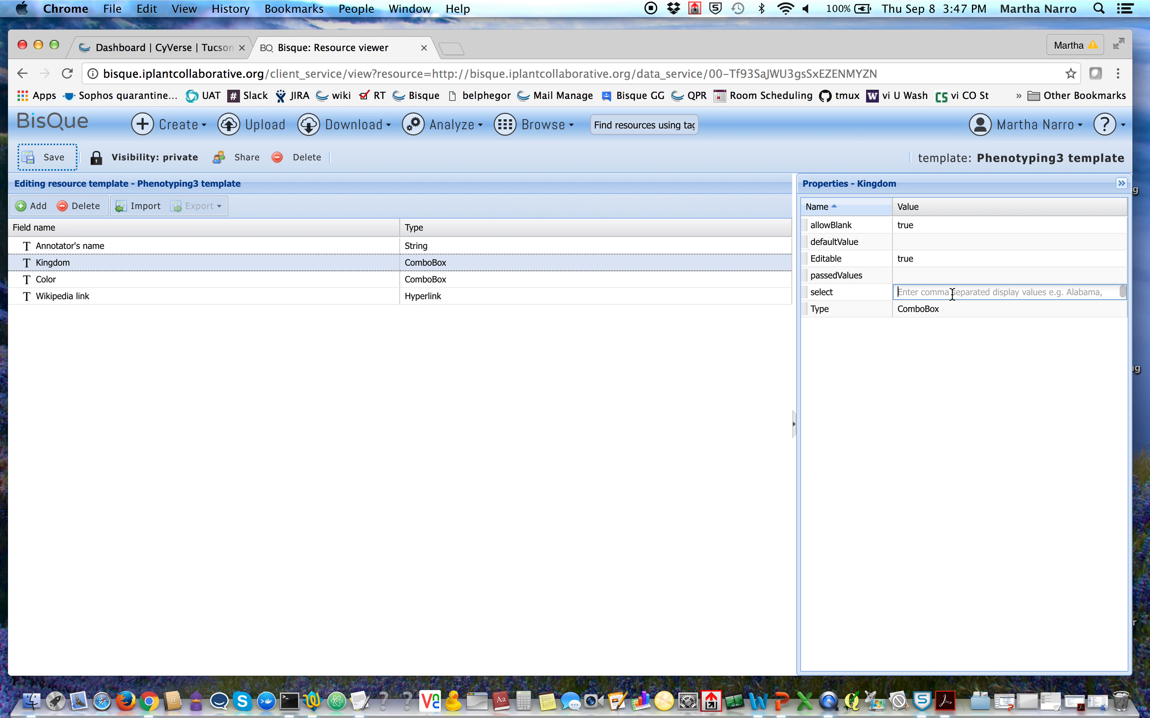
type("A")
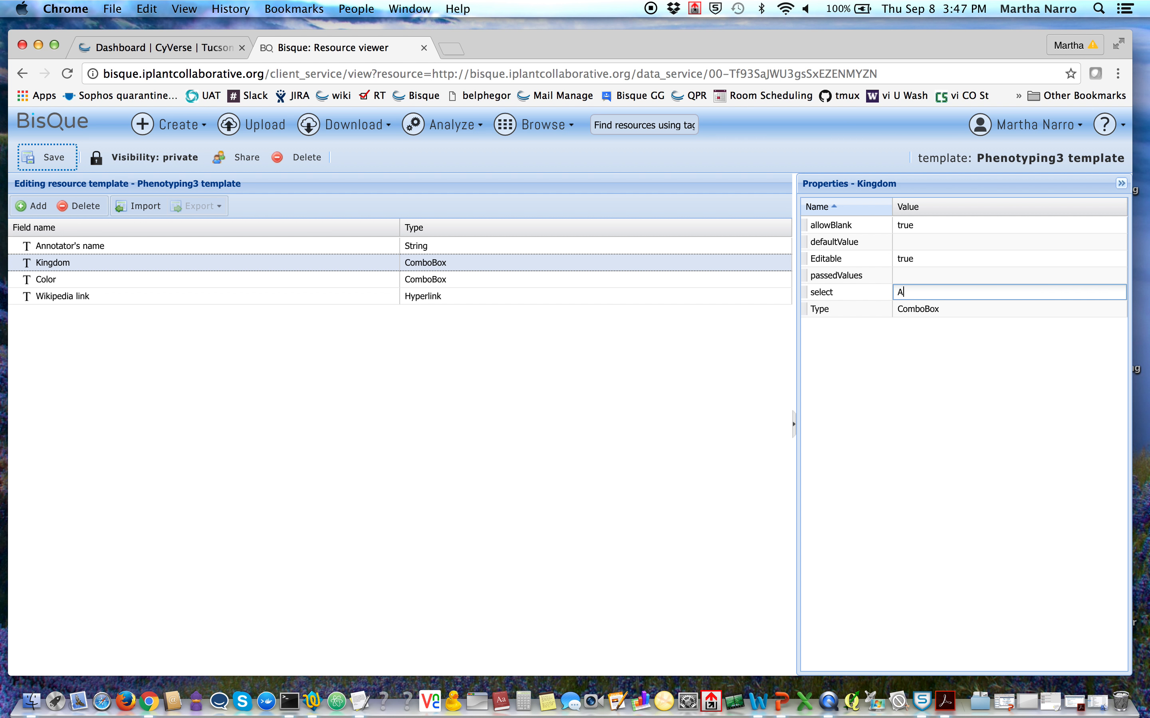
type("nimalia, Plantae")
key("Return")
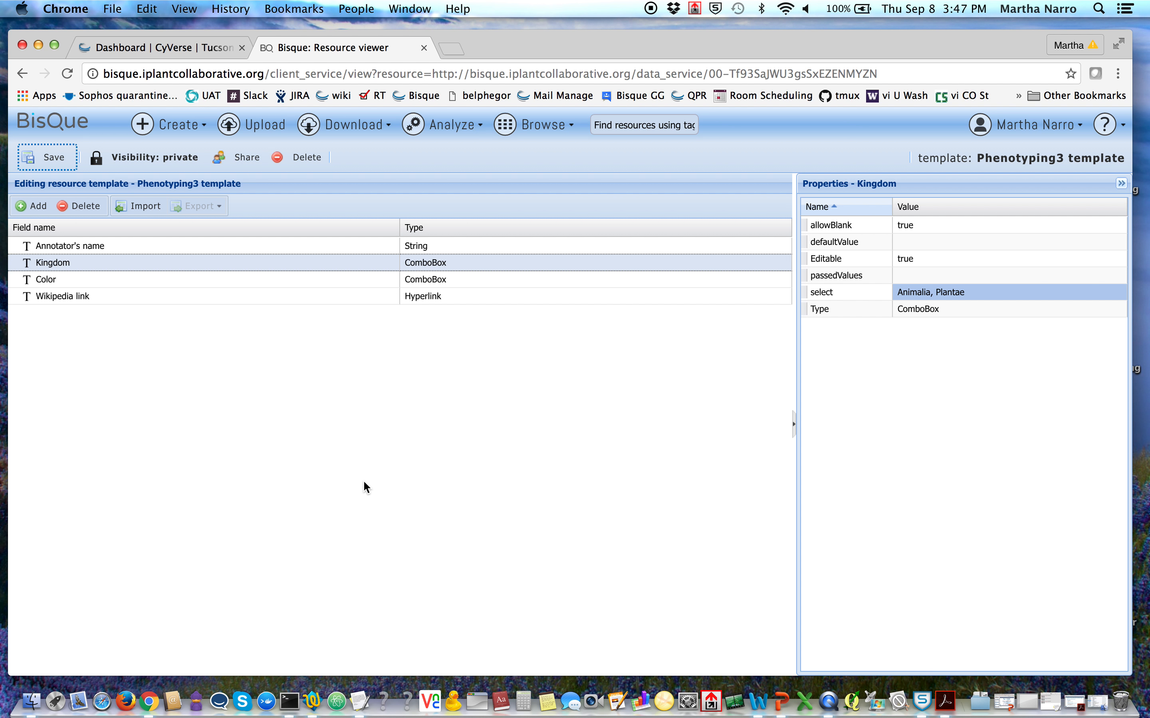
- Set Color's select values to "black, blue, brown, gray, green, orange, pink, purple, red, white, yellow" and save the template
left_click(185, 280)
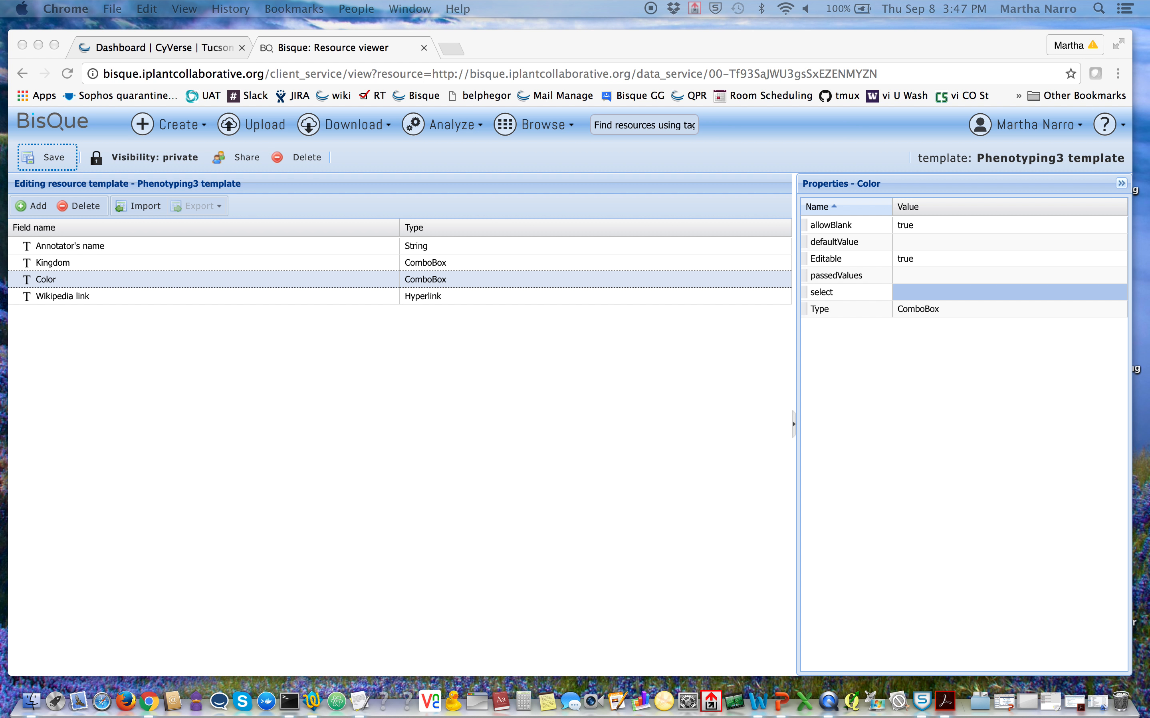
left_click(1005, 295)
type("black, blue, brown, gray, green, orange, pink, purple, red, white, yellow")
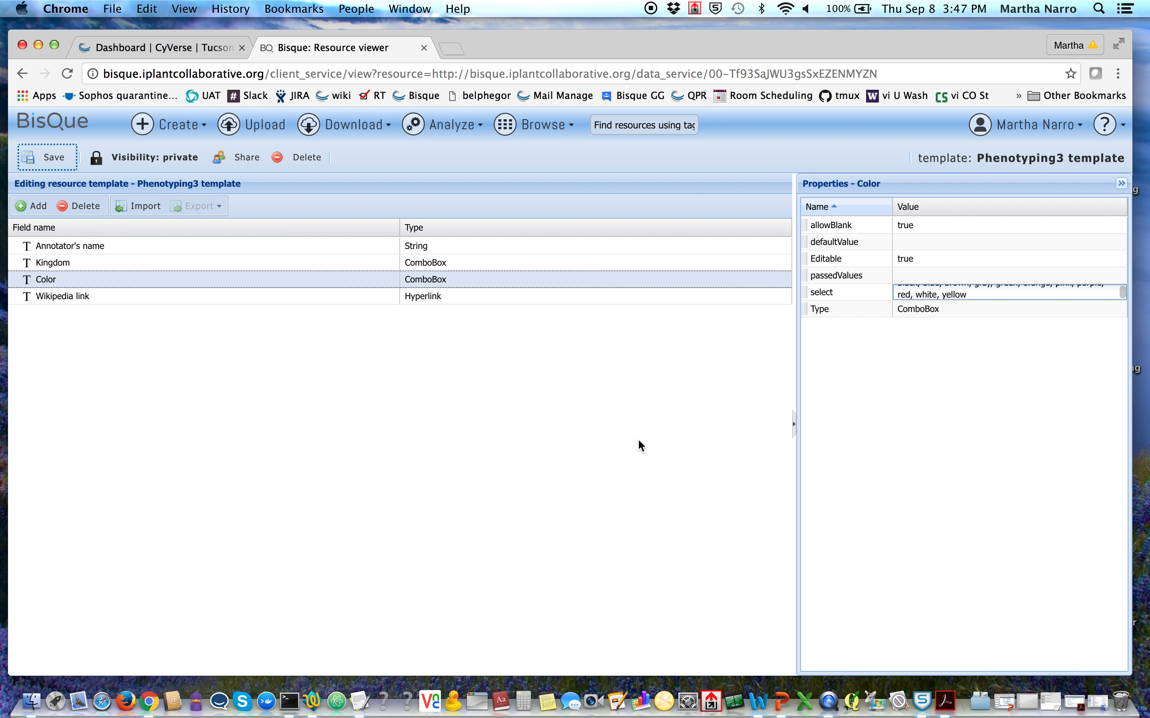
left_click(637, 439)
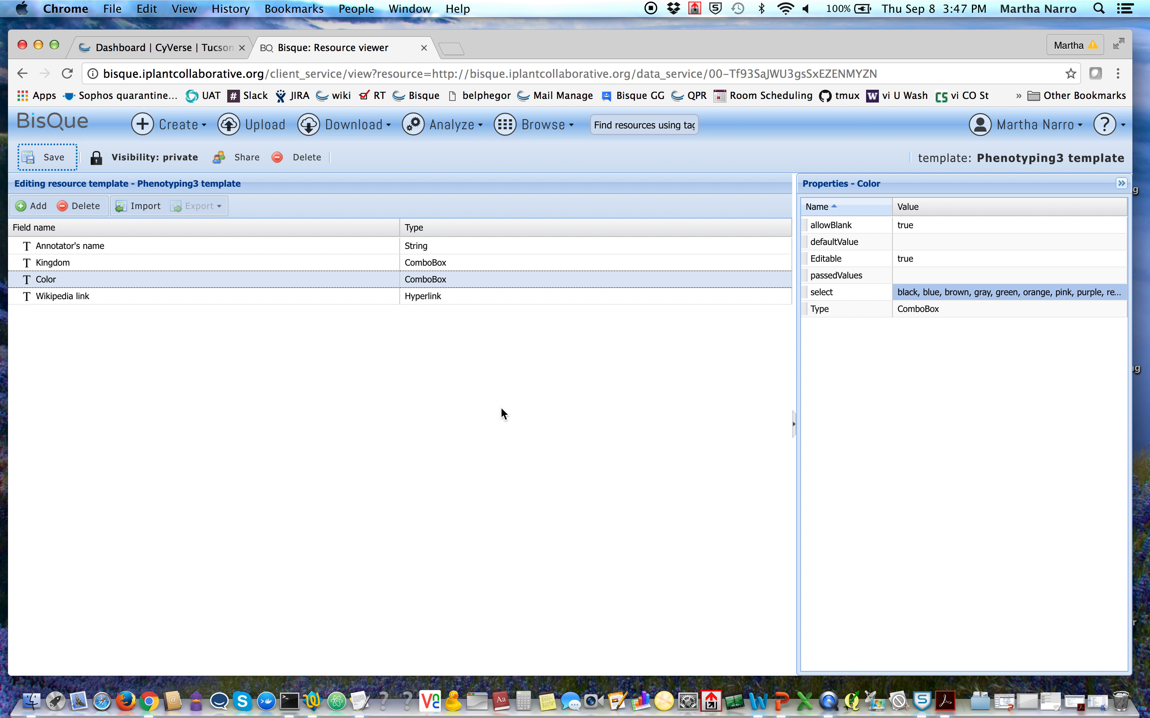
left_click(57, 159)
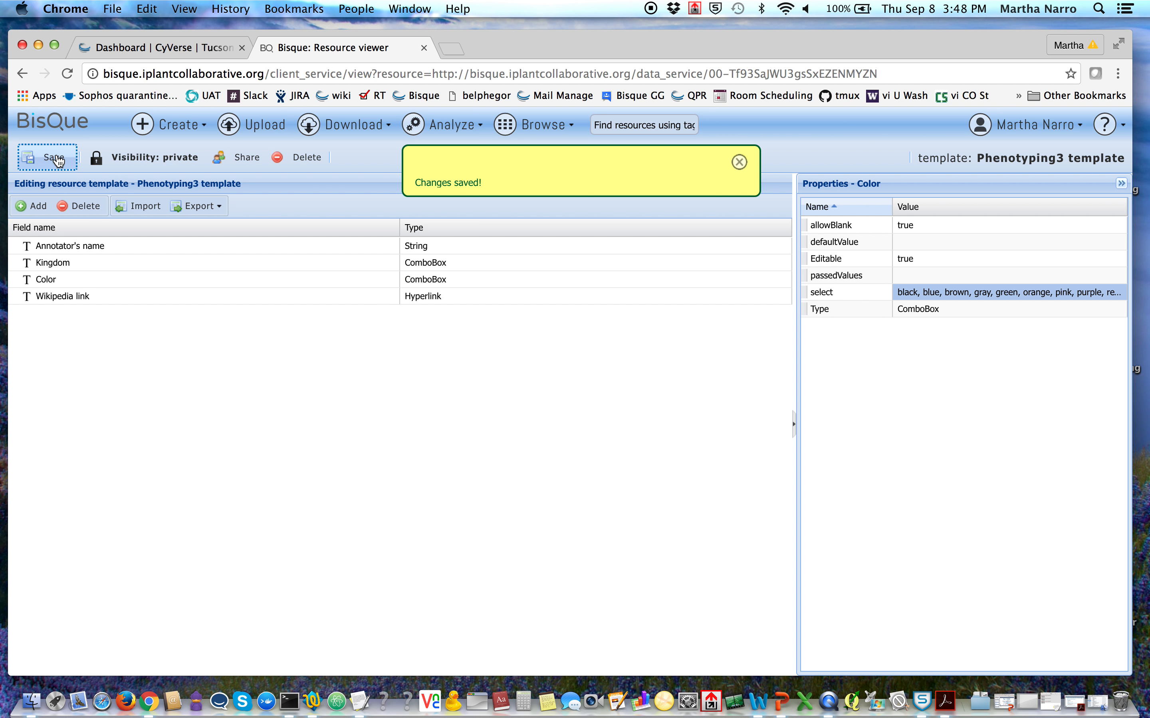
- Open the Phenotyping3 dataset, show its items as a list, and open the image flower1_b.jpg
left_click(740, 162)
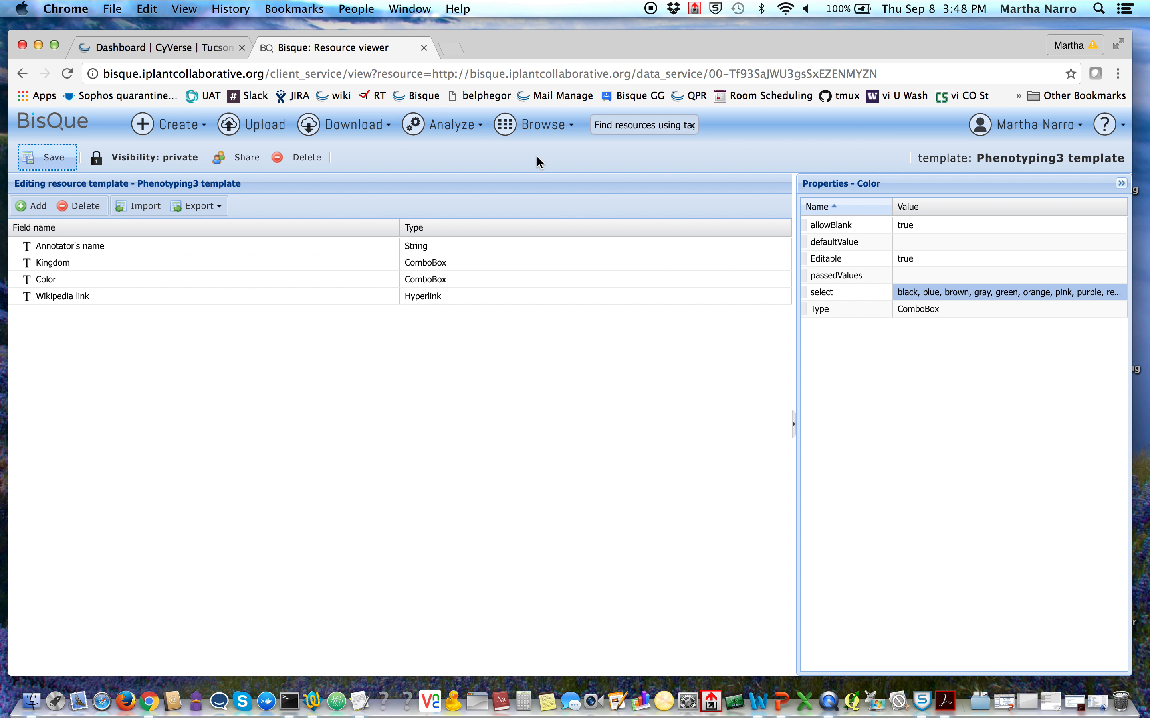
left_click(542, 134)
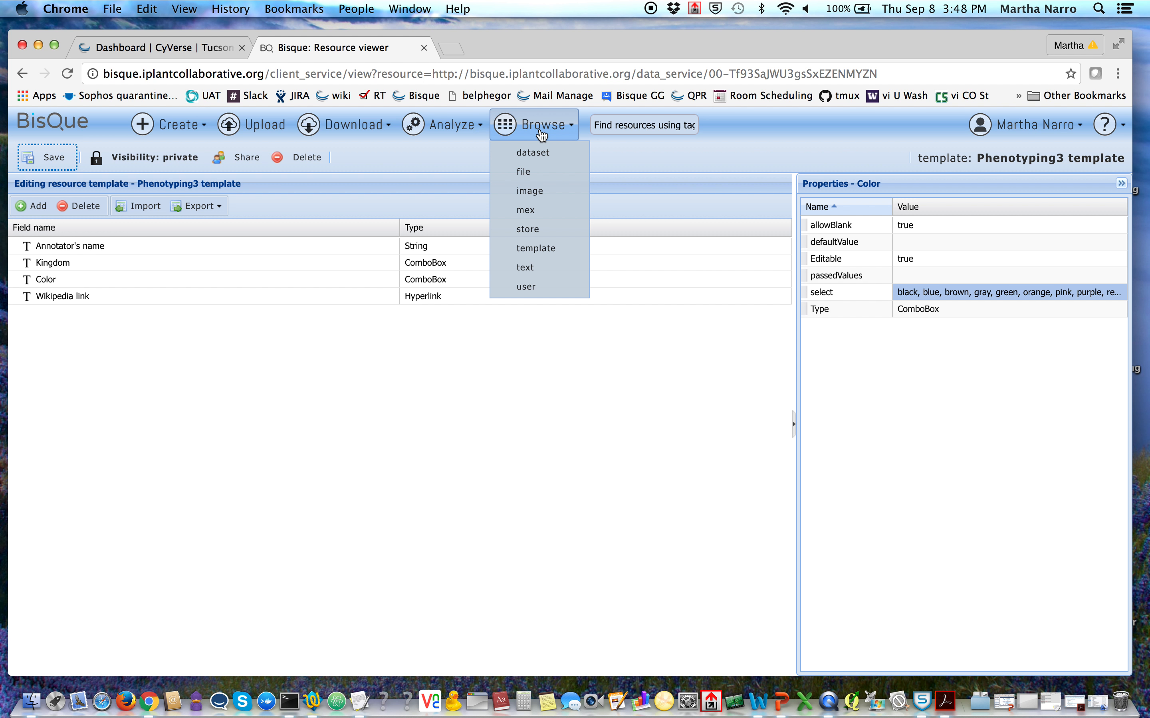
left_click(540, 159)
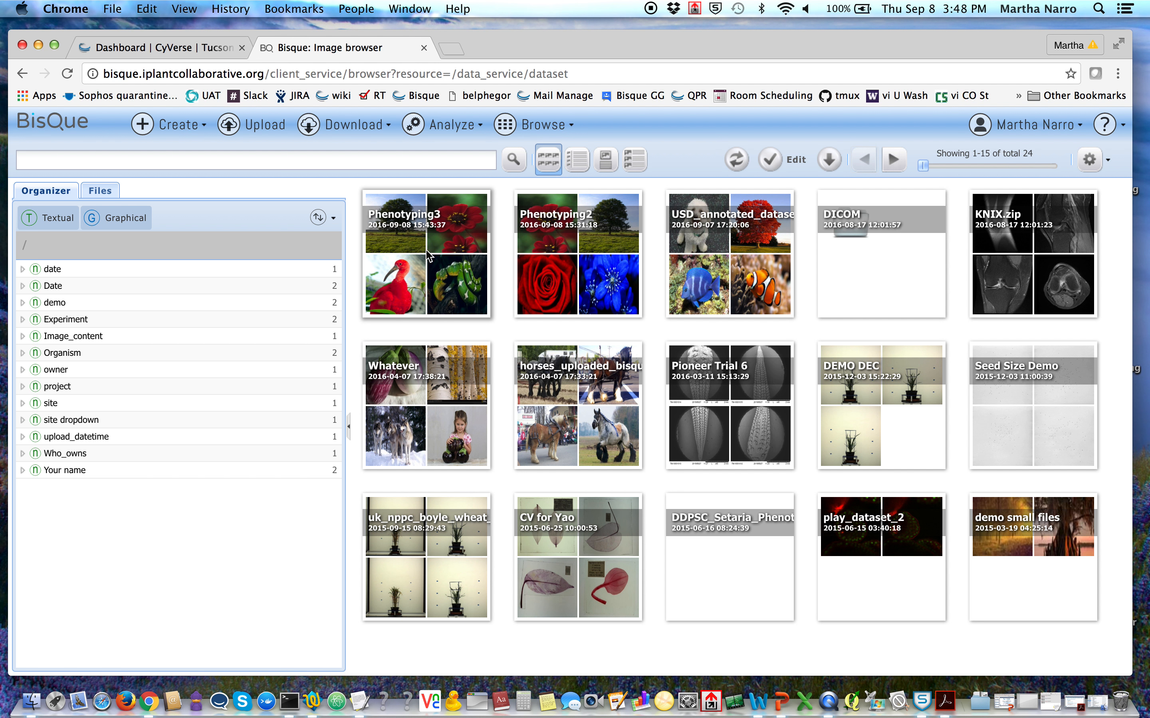
double_click(390, 254)
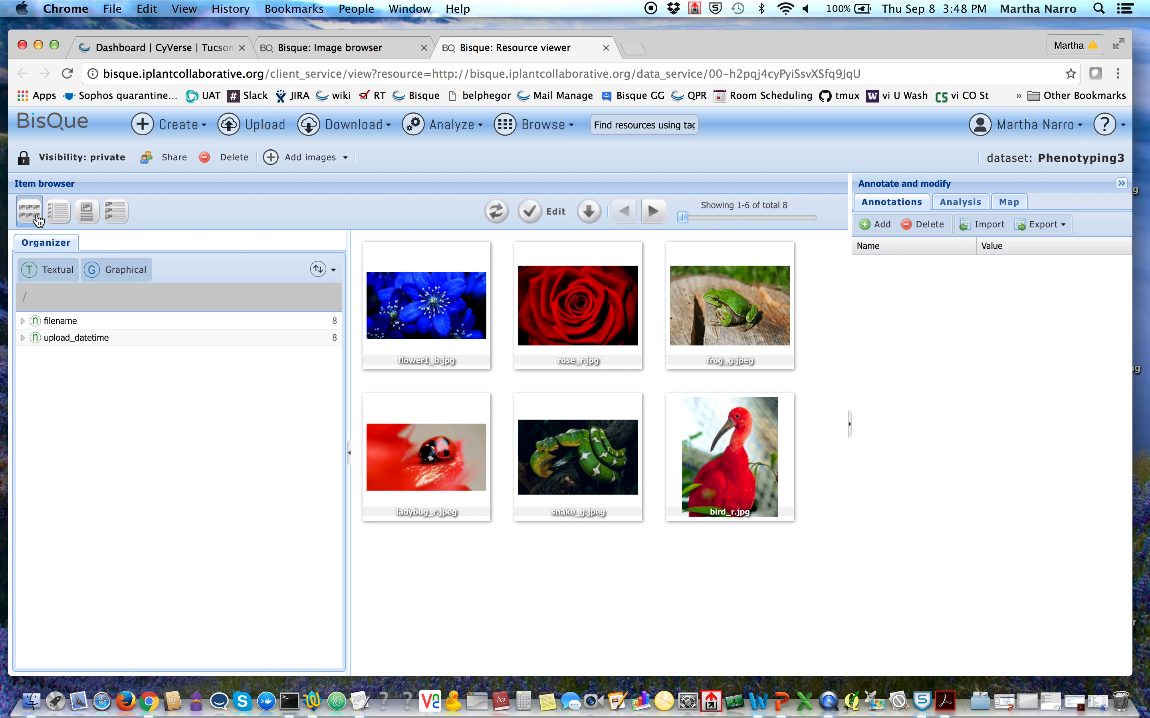
left_click(62, 218)
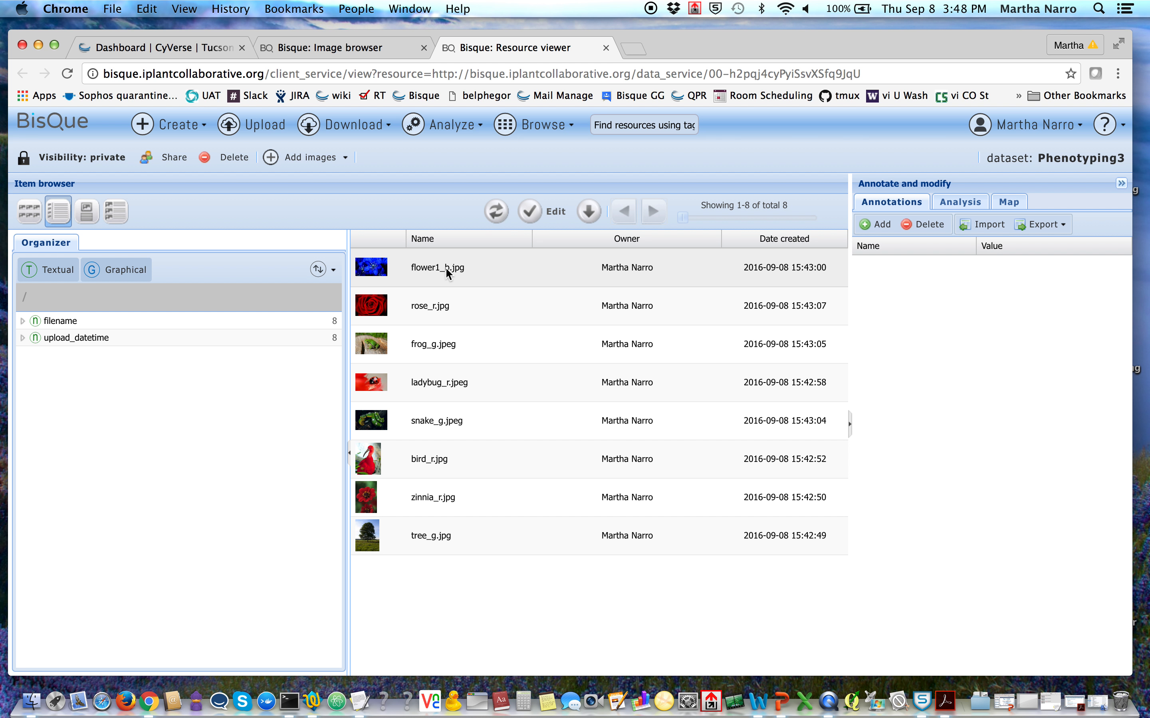
double_click(412, 269)
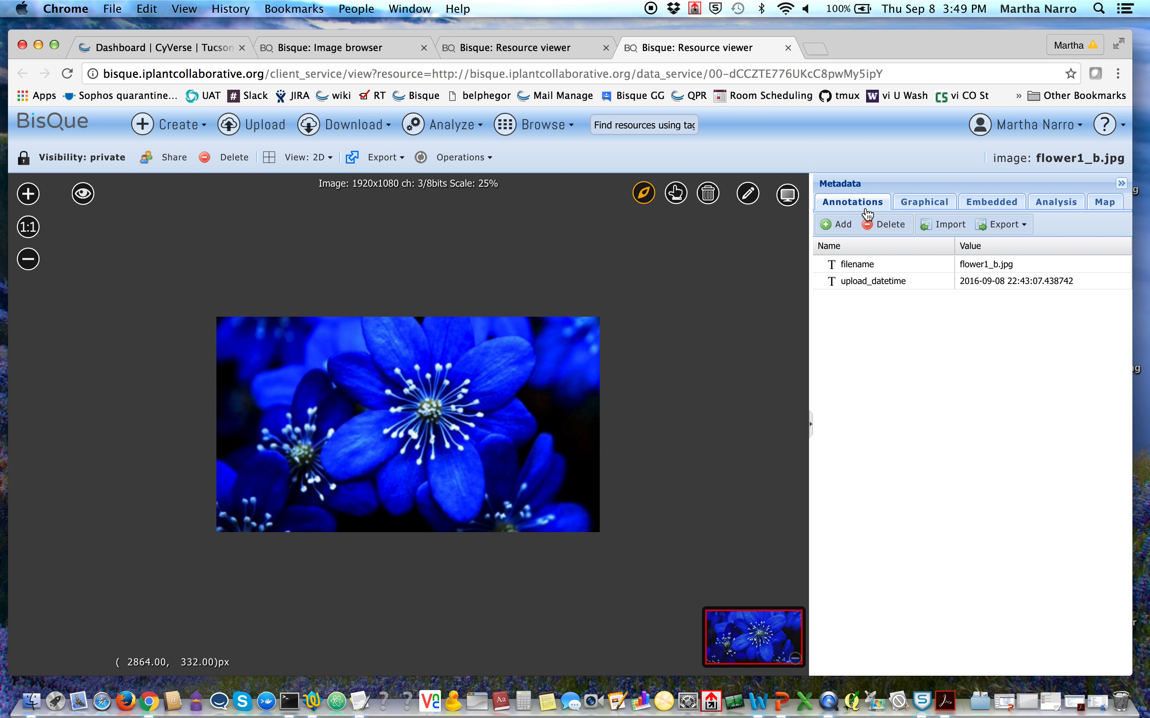
- Import the annotation fields from the Phenotyping3 template into the annotations of flower1_b.jpg
left_click(957, 230)
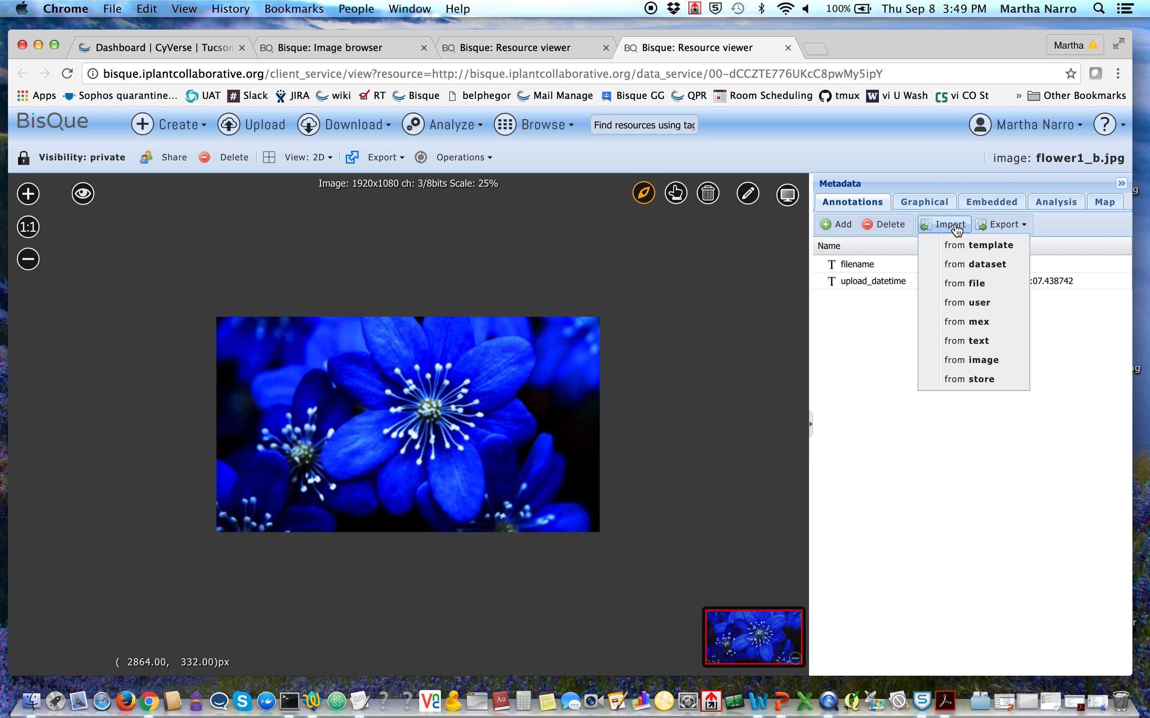
left_click(976, 248)
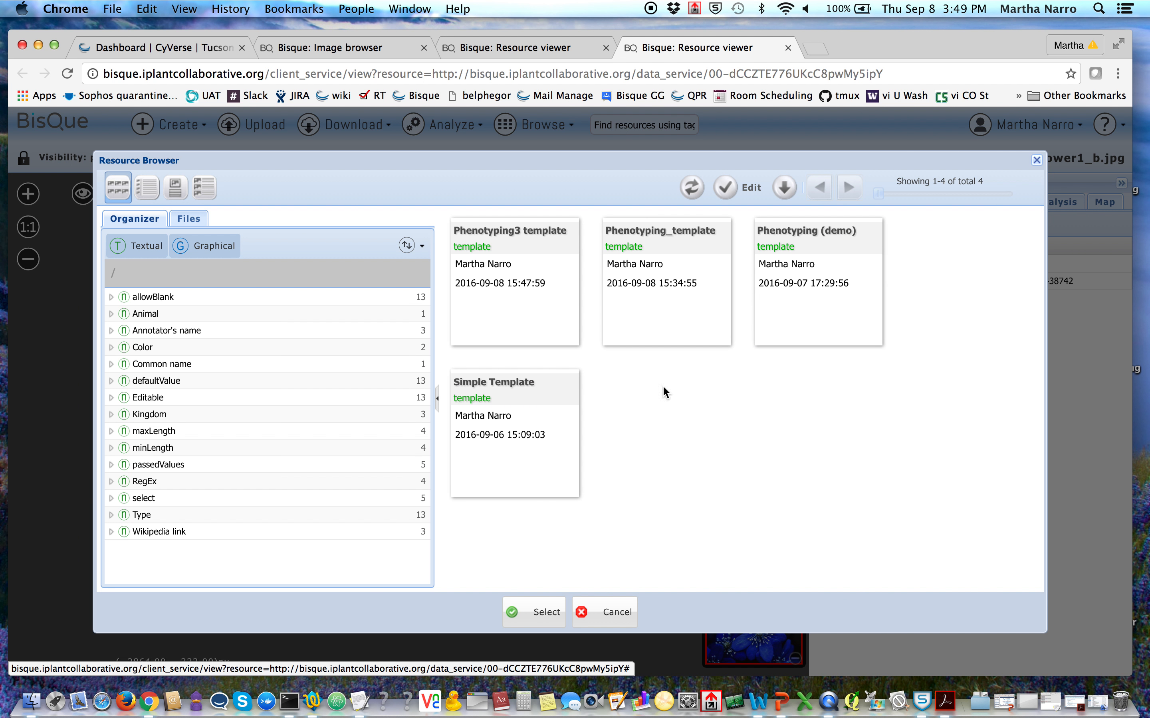
double_click(510, 317)
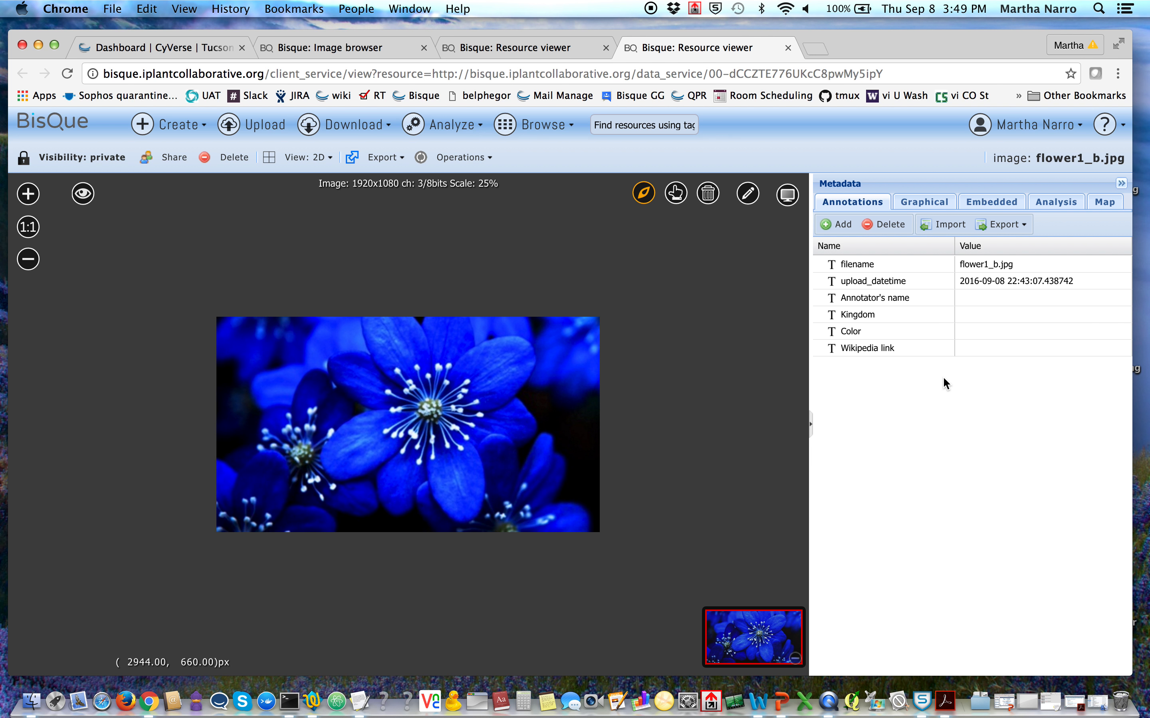
- Fill in the Annotator's name annotation with the annotator's first name and update the entry
double_click(989, 292)
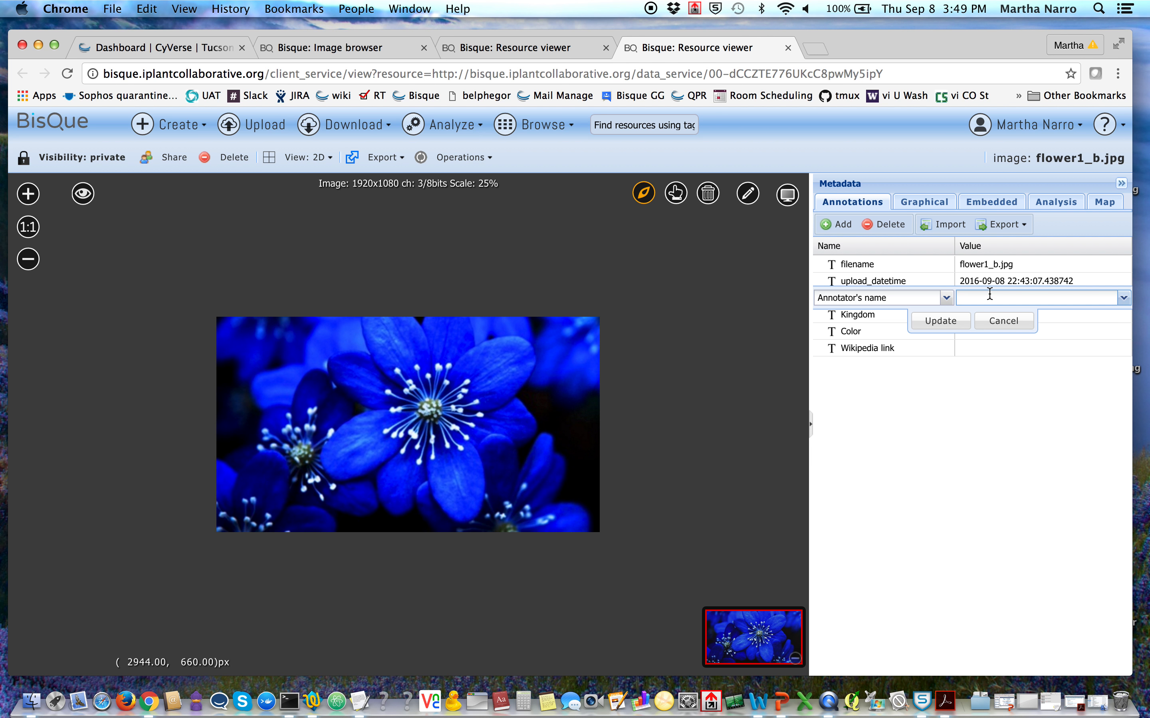
type("Martha")
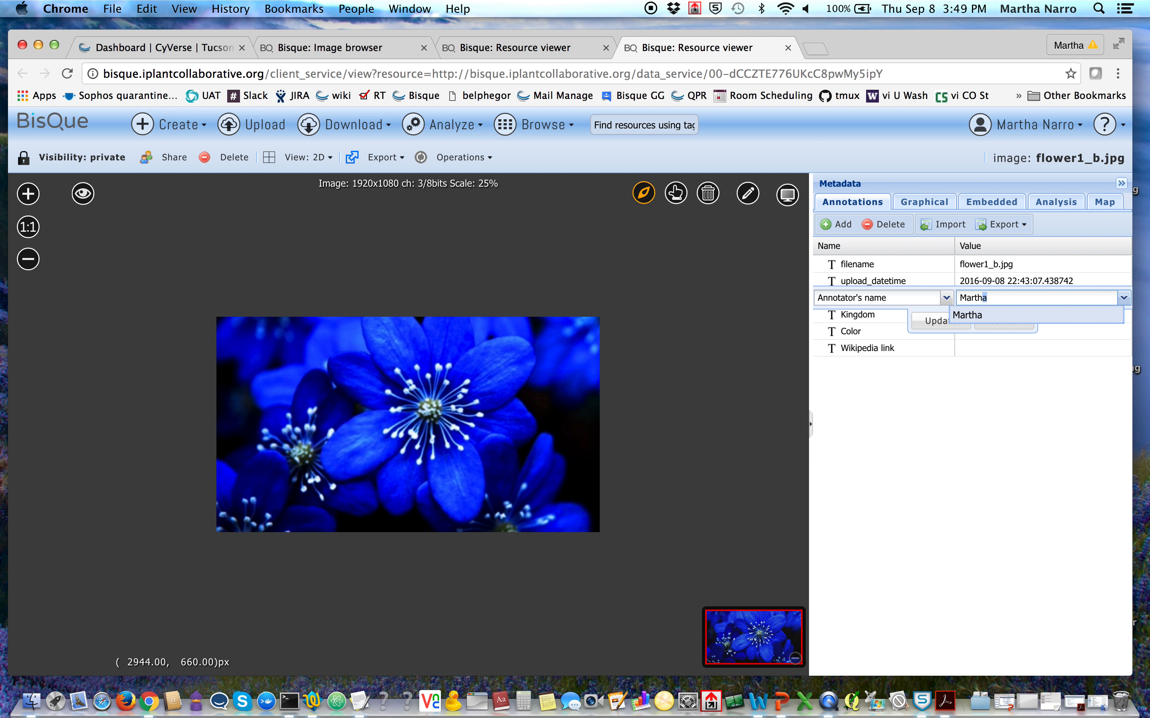
left_click(934, 319)
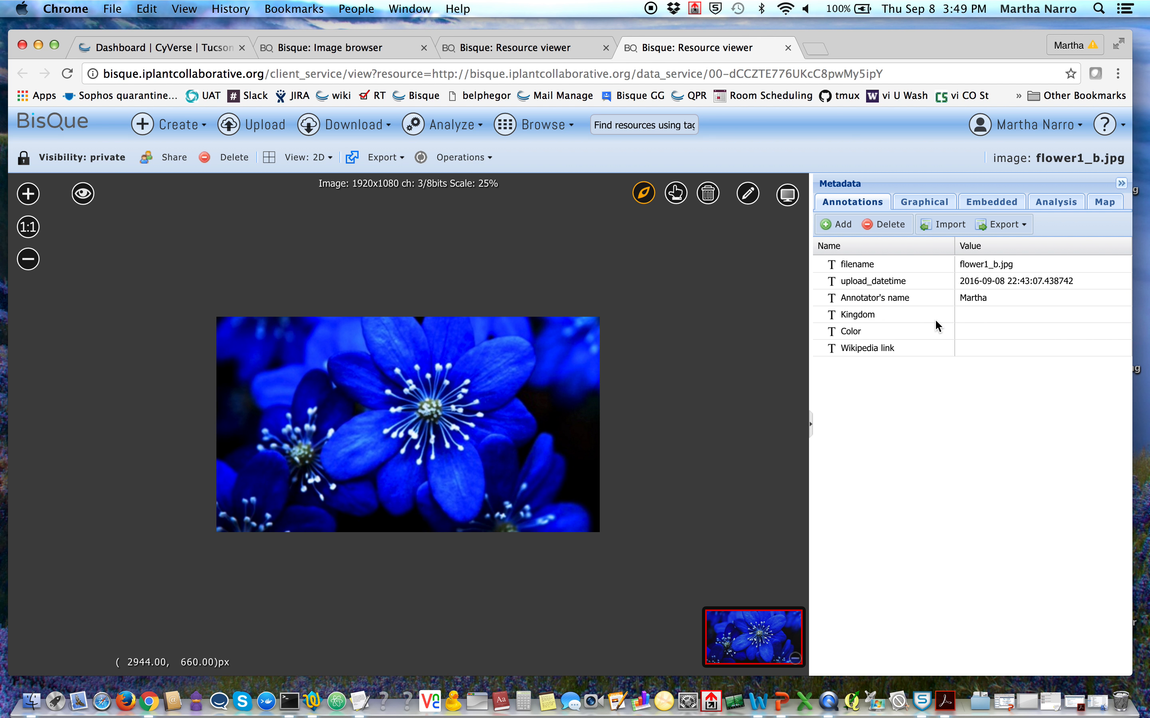
- Set the image's Kingdom annotation to Plantae and update the entry
left_click(971, 318)
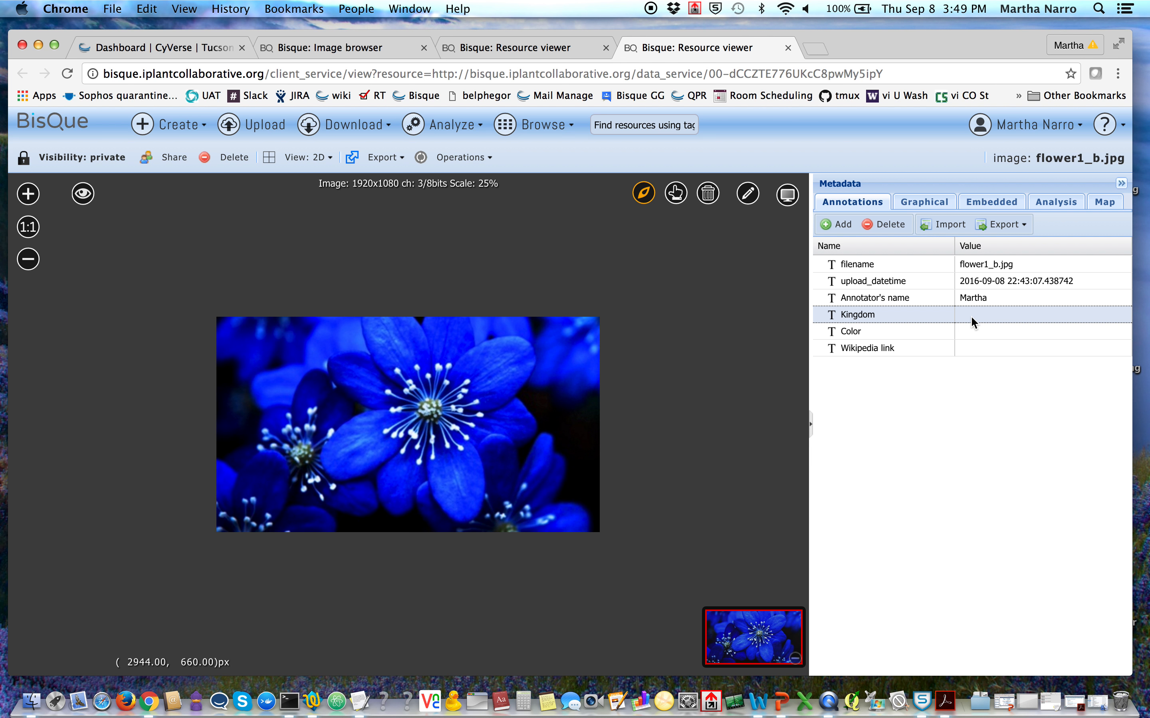
left_click(972, 317)
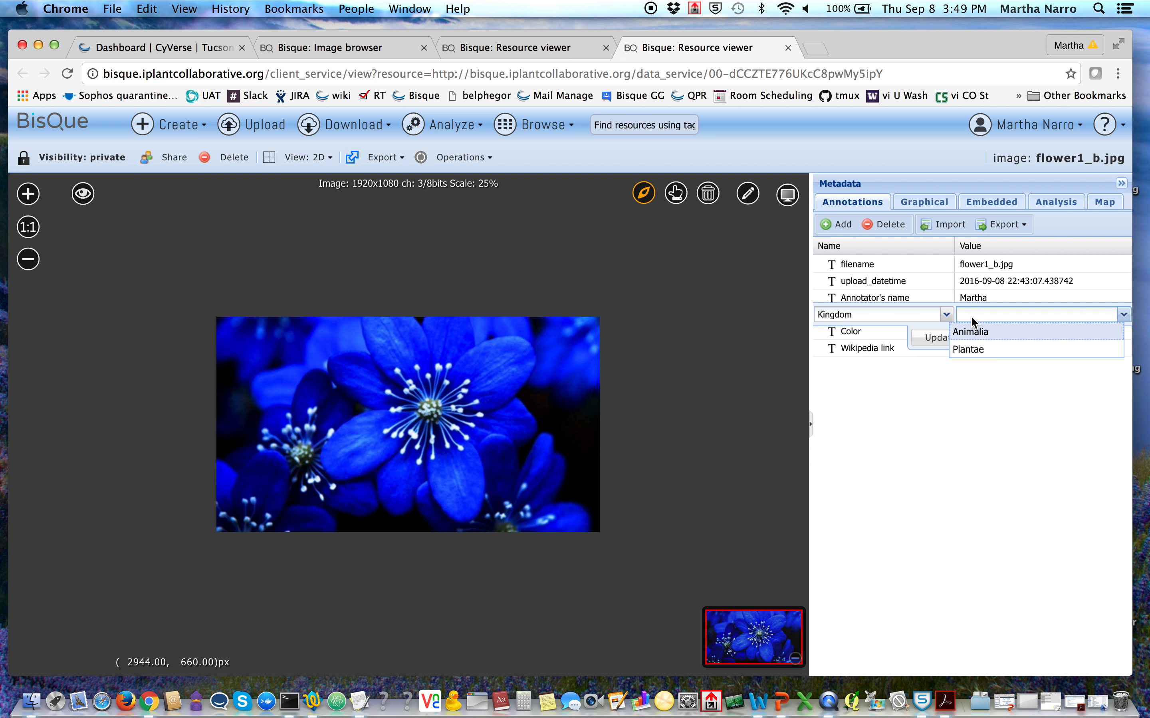
left_click(969, 350)
left_click(952, 343)
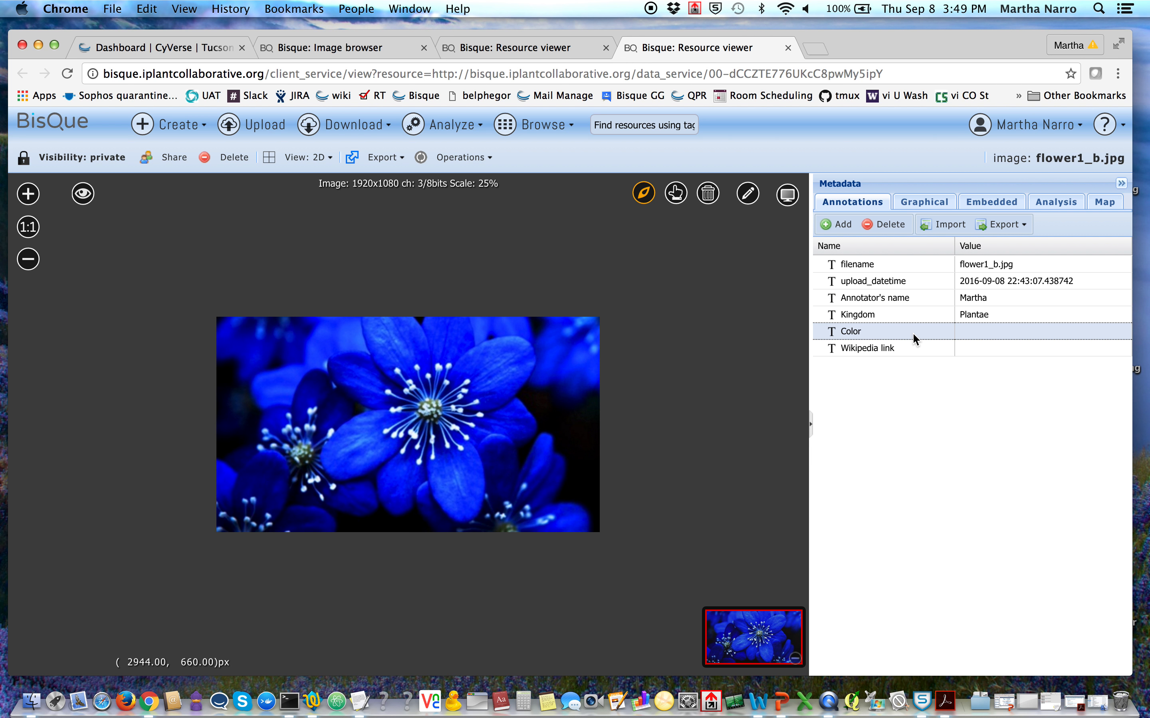
- Set the image's Color annotation to blue and update the entry
left_click(970, 333)
left_click(973, 339)
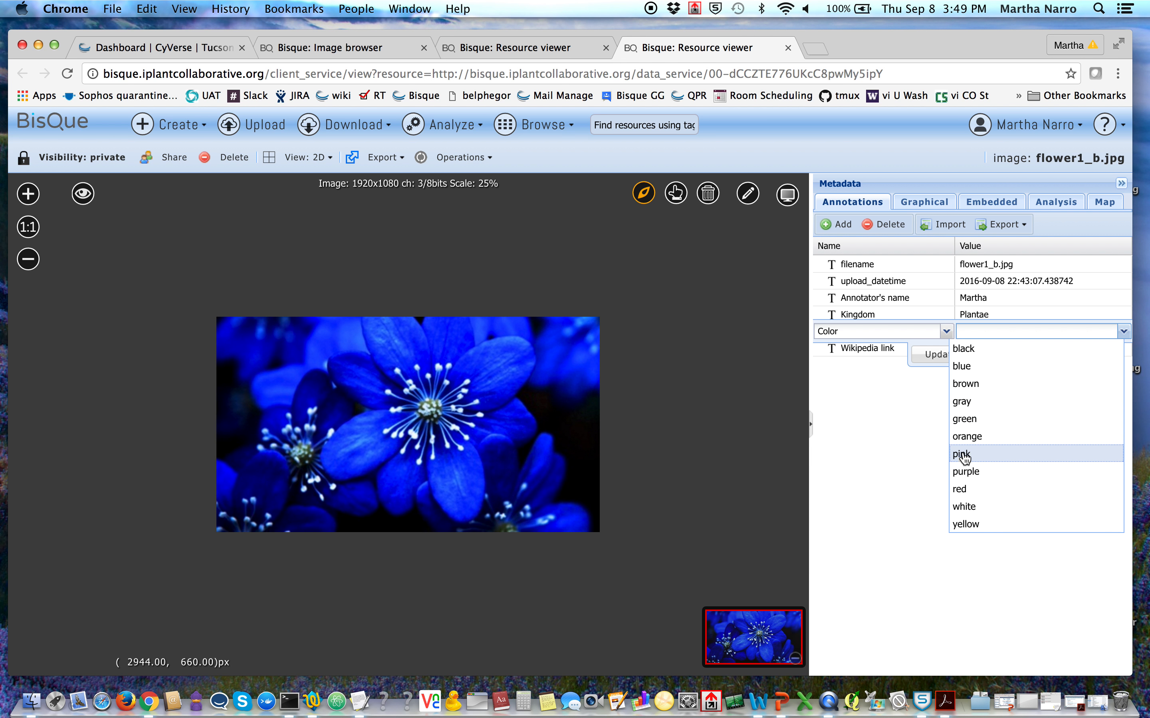
left_click(962, 366)
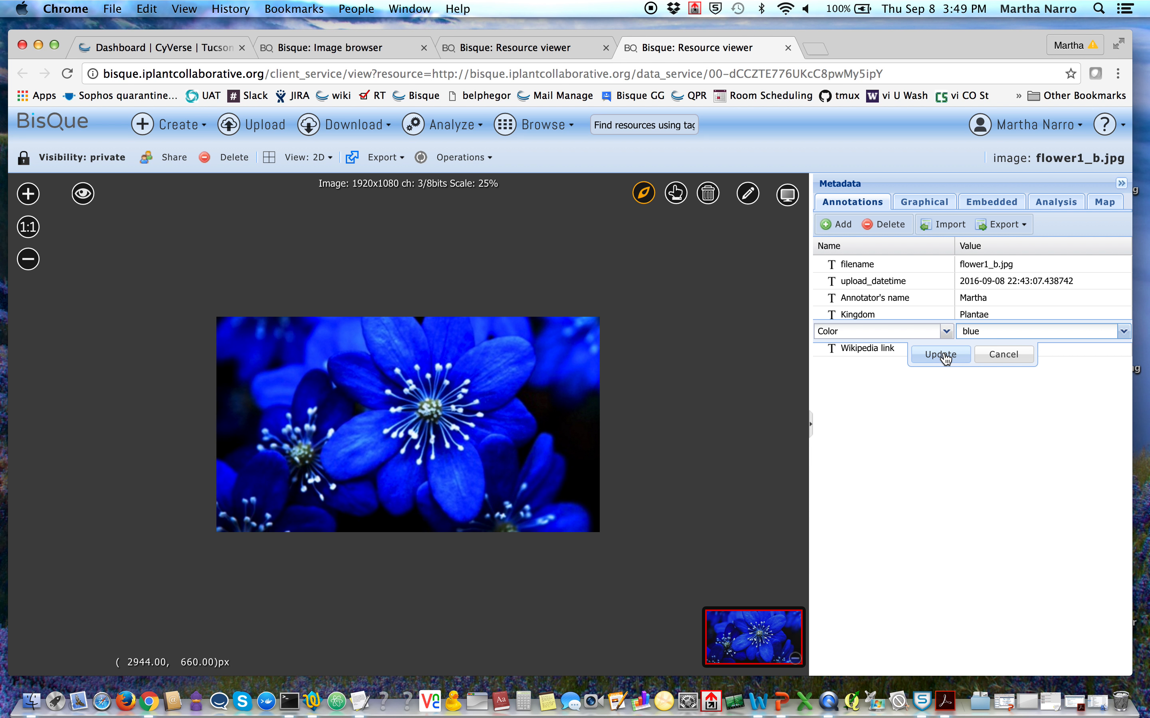
left_click(943, 355)
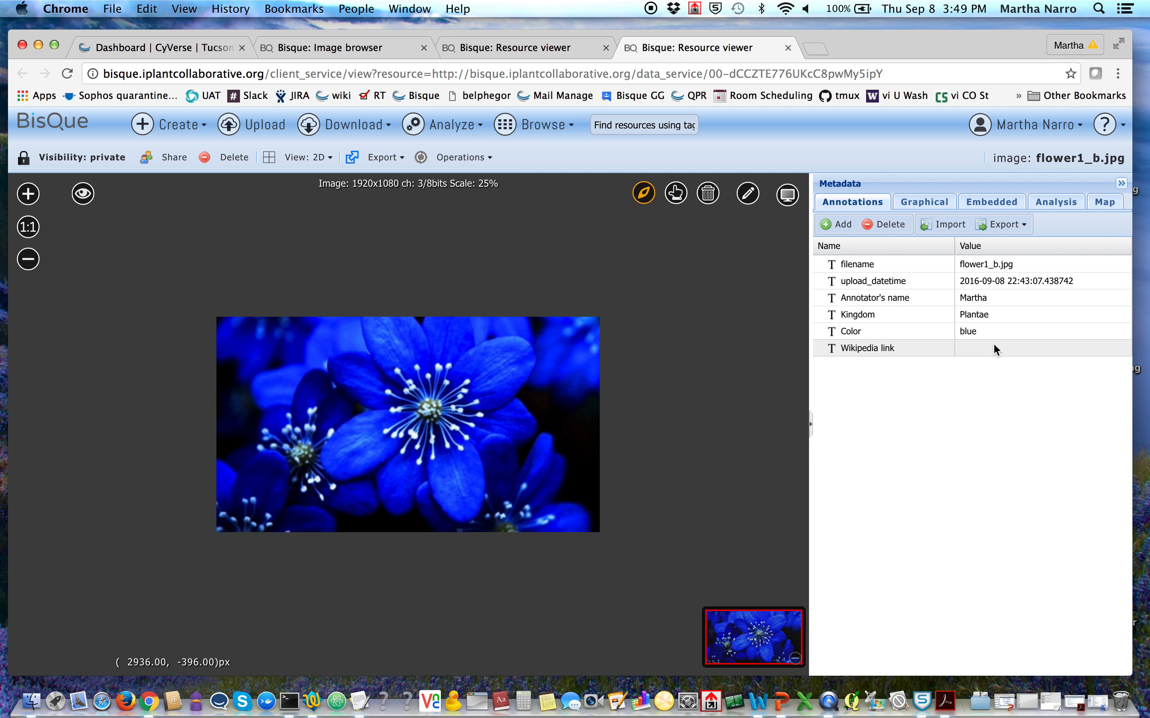
left_click(1002, 351)
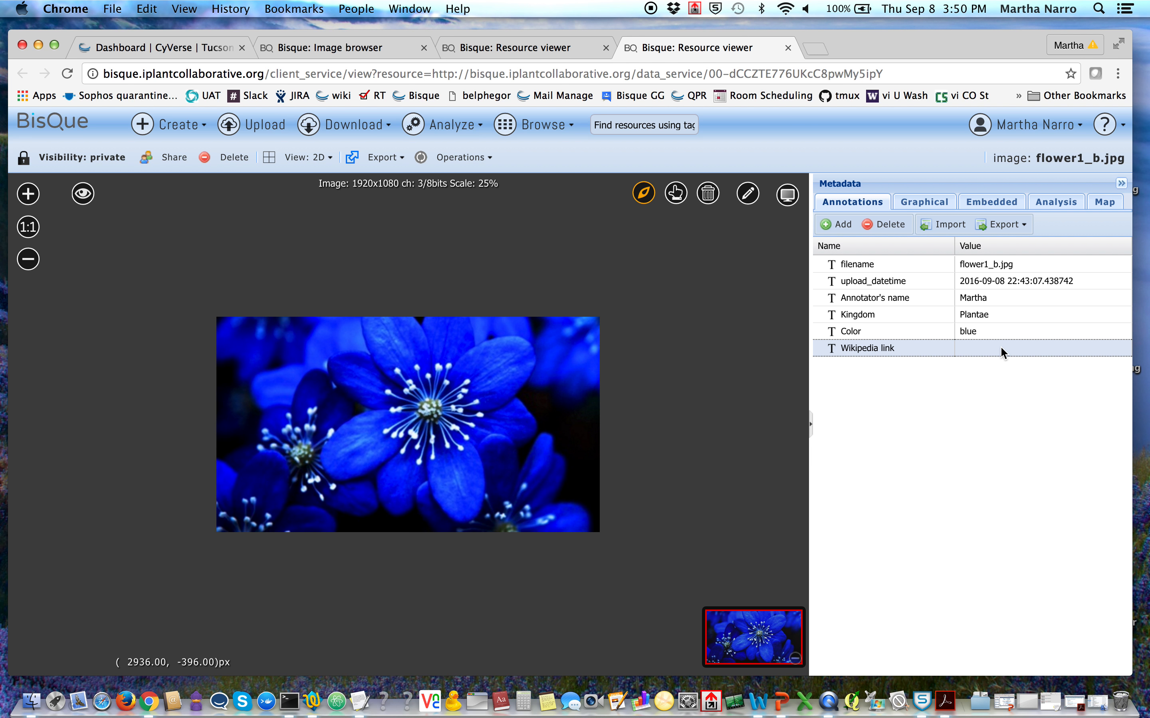
double_click(1001, 352)
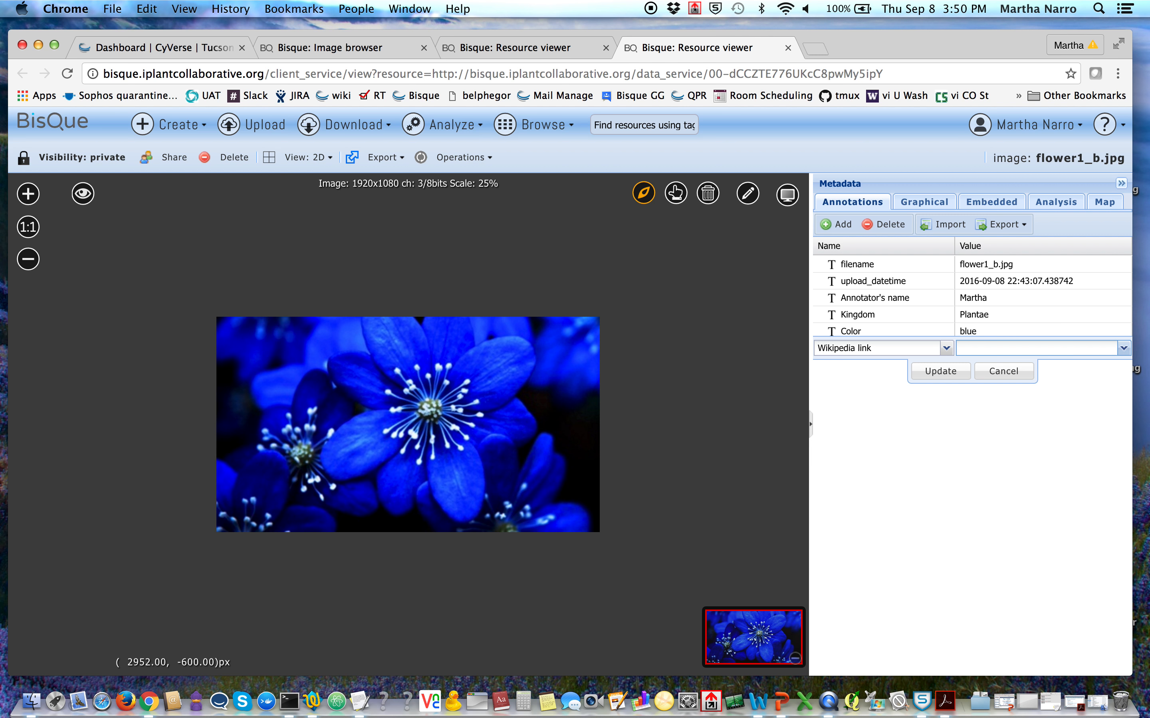
key("super+Tab")
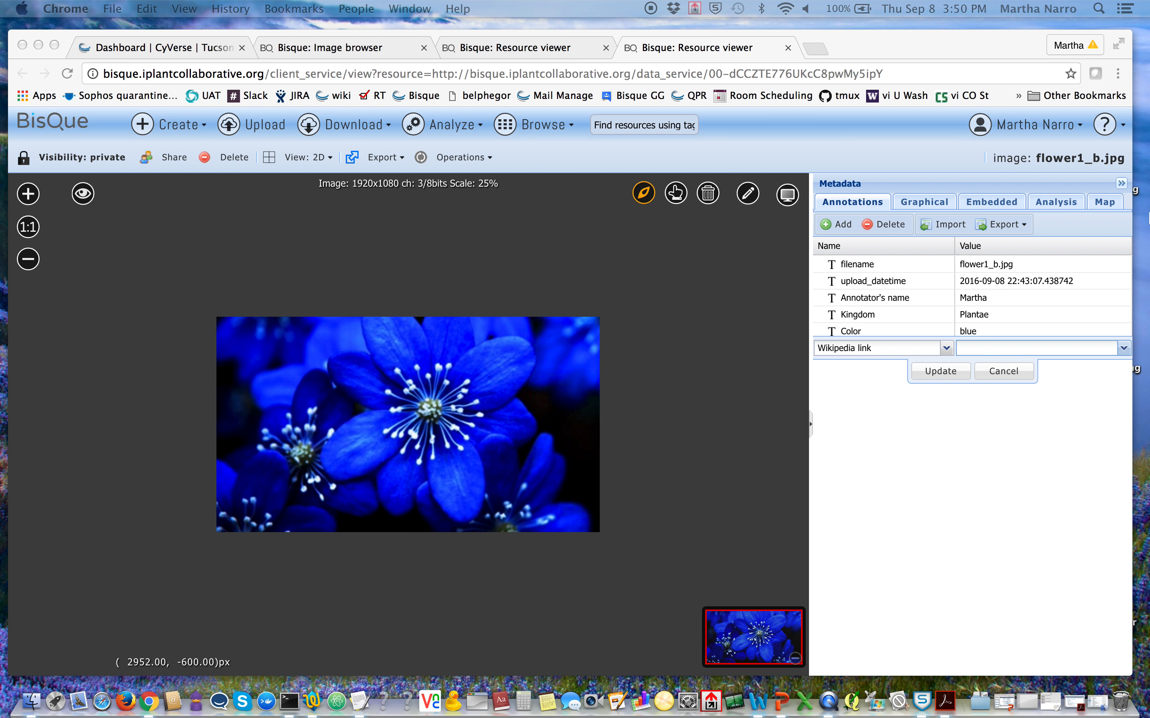
left_click(977, 348)
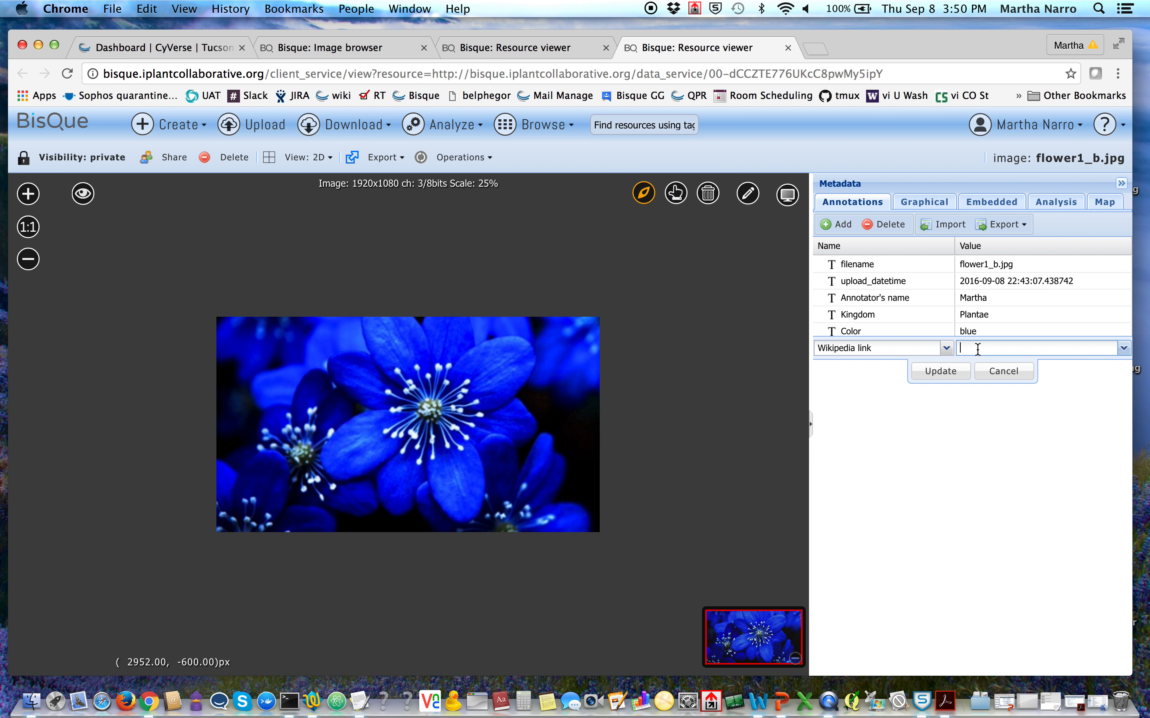
type("https://en.wikipedia.org/wiki/Plant")
left_click(942, 372)
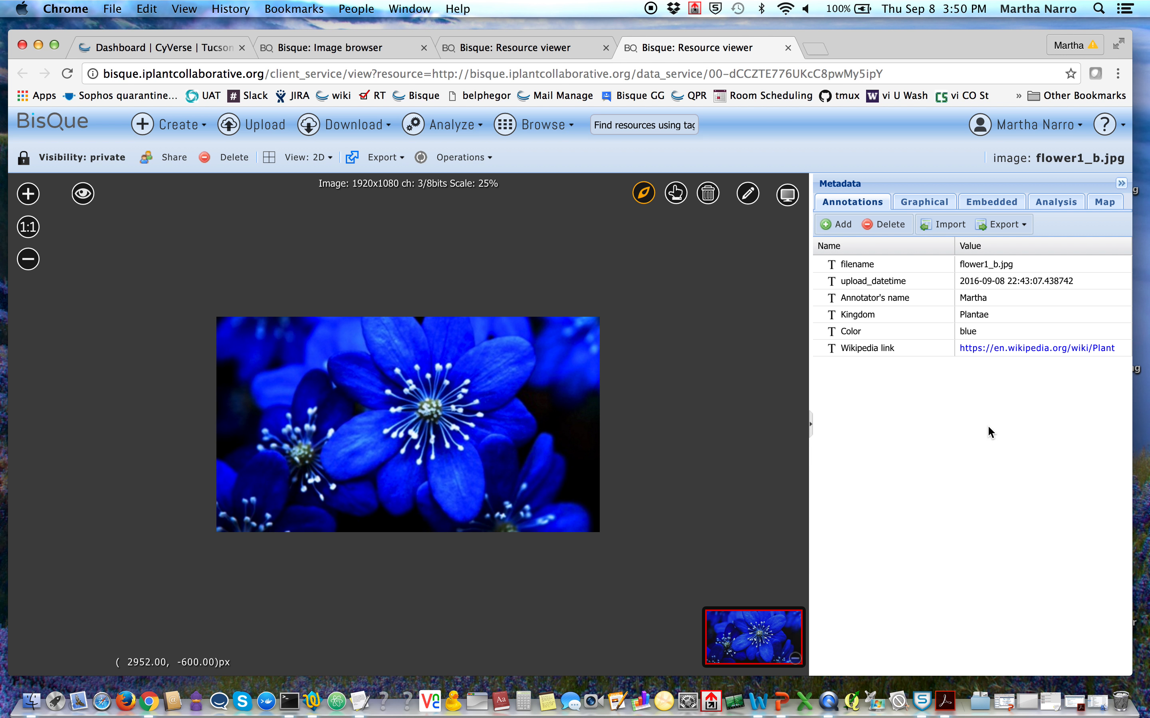
left_click(1020, 349)
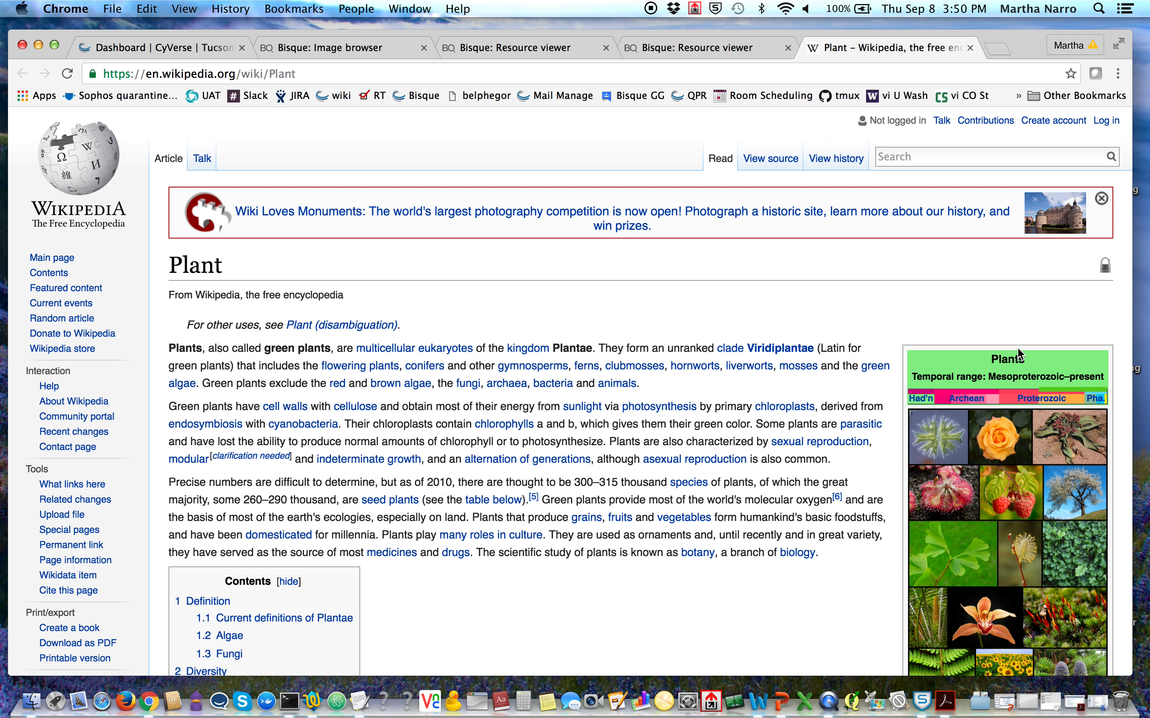
left_click(970, 48)
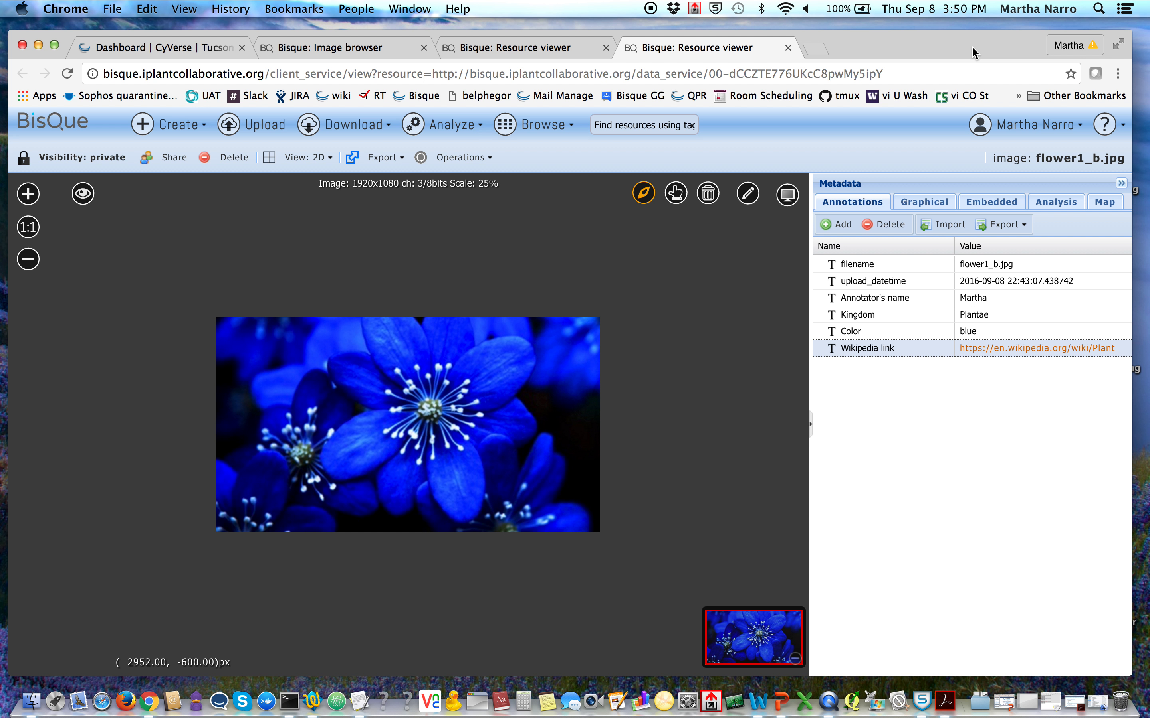